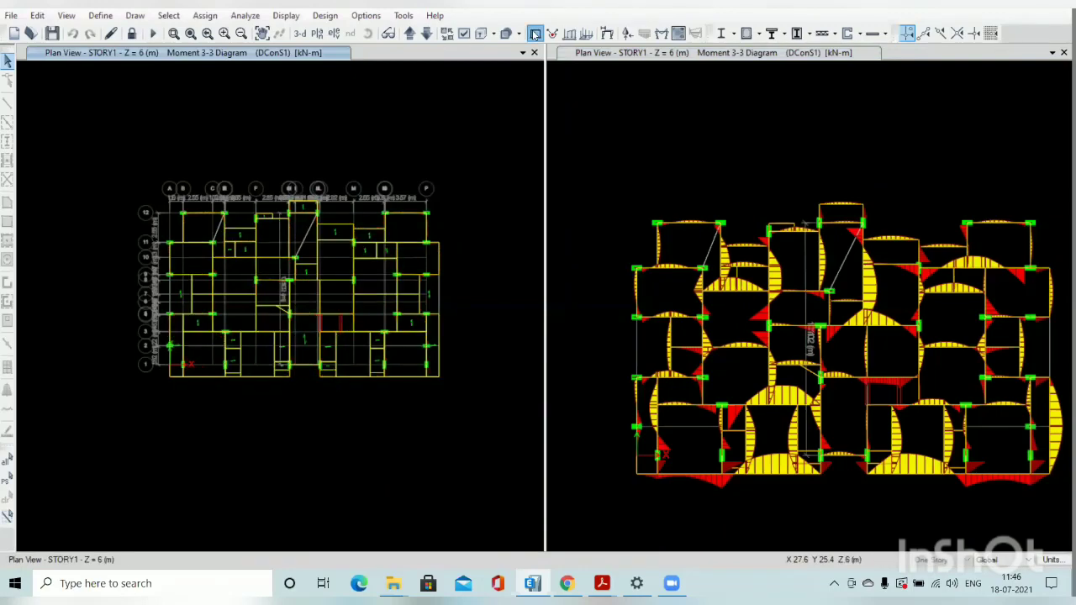
Open the DEAD-case story displacement plot and undock it into a floating window.
left_click(288, 15)
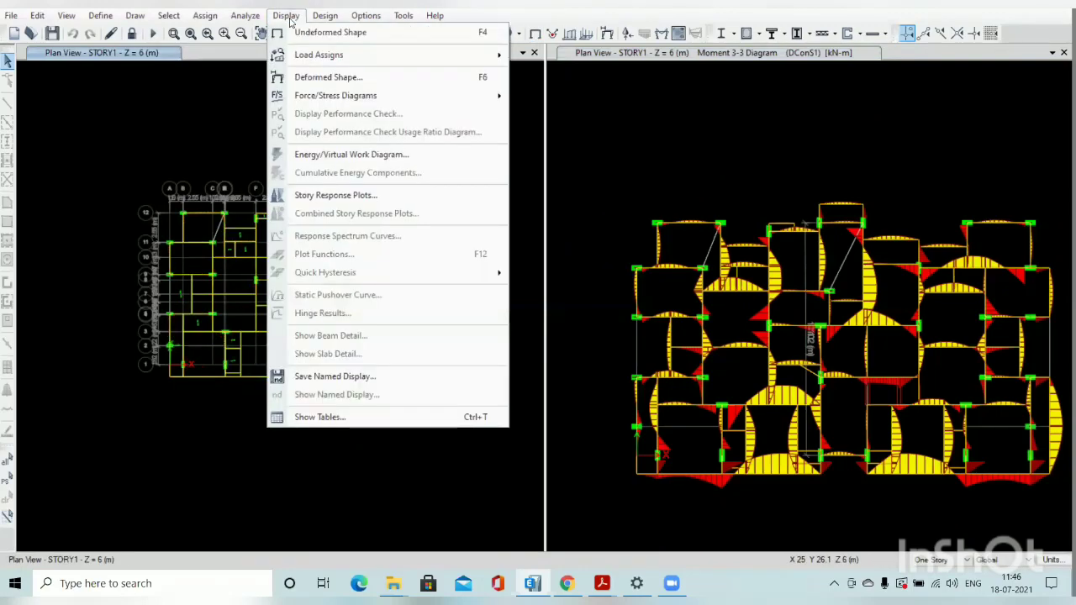
left_click(320, 202)
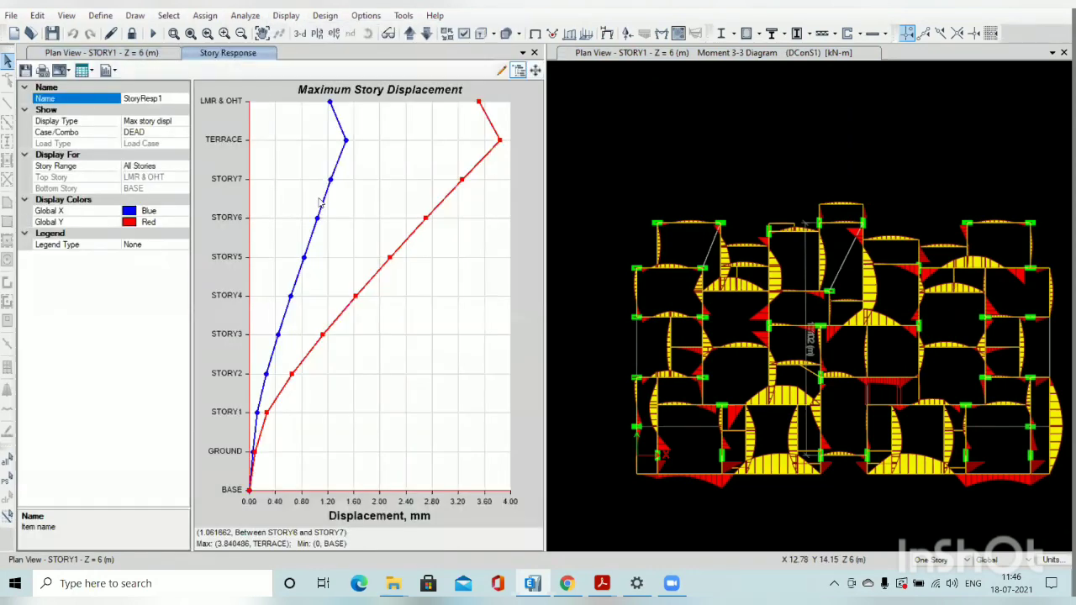
left_click_drag(300, 58, 433, 60)
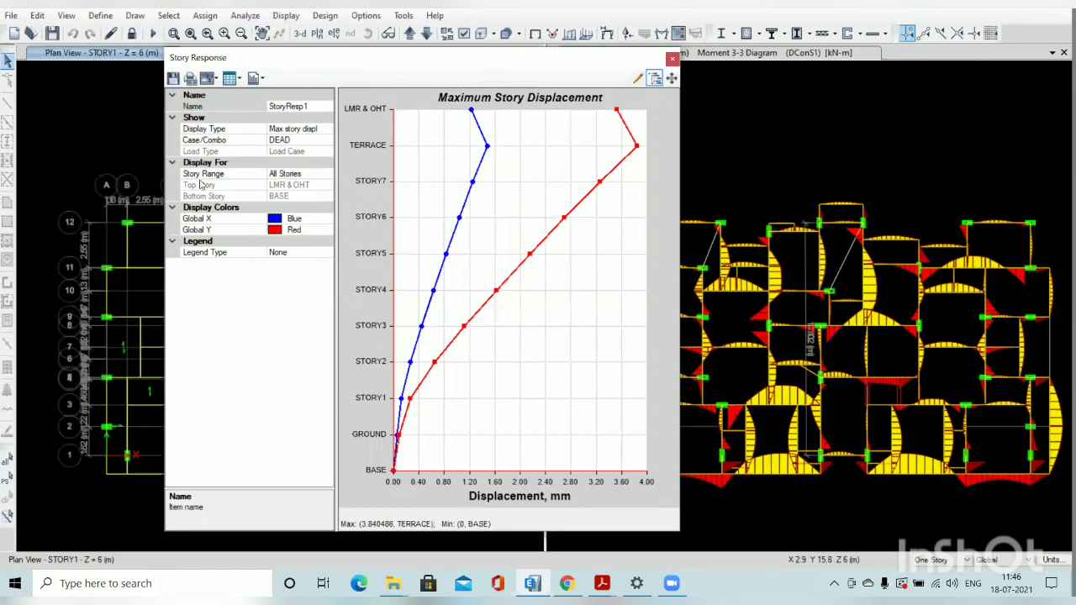
Change the displacement plot's Case/Combo to EQ-X, peaking about 65.2 mm at LMR & OHT.
left_click(293, 128)
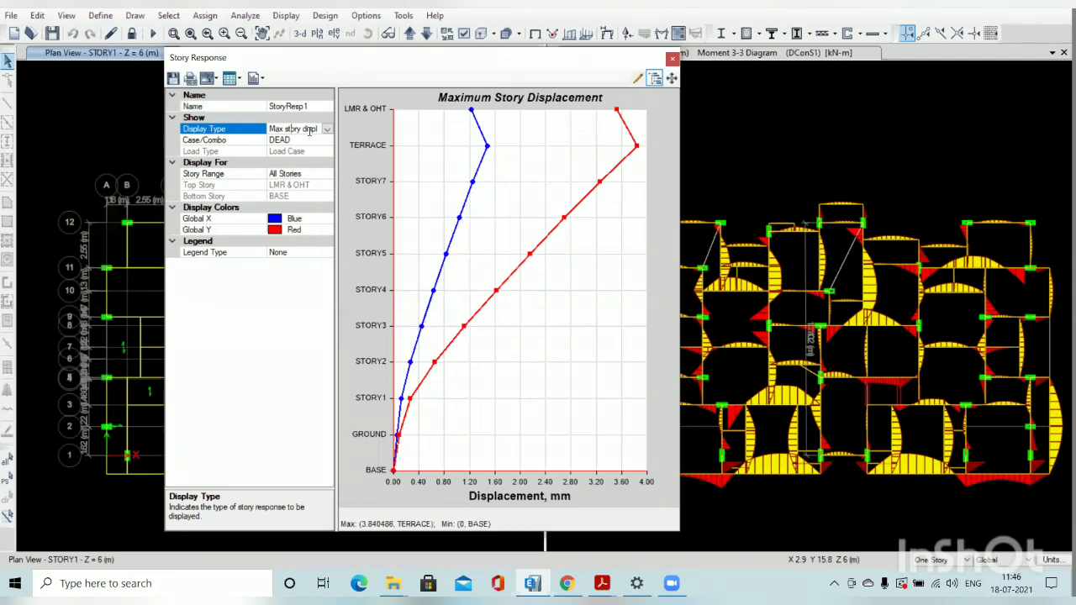
left_click(320, 141)
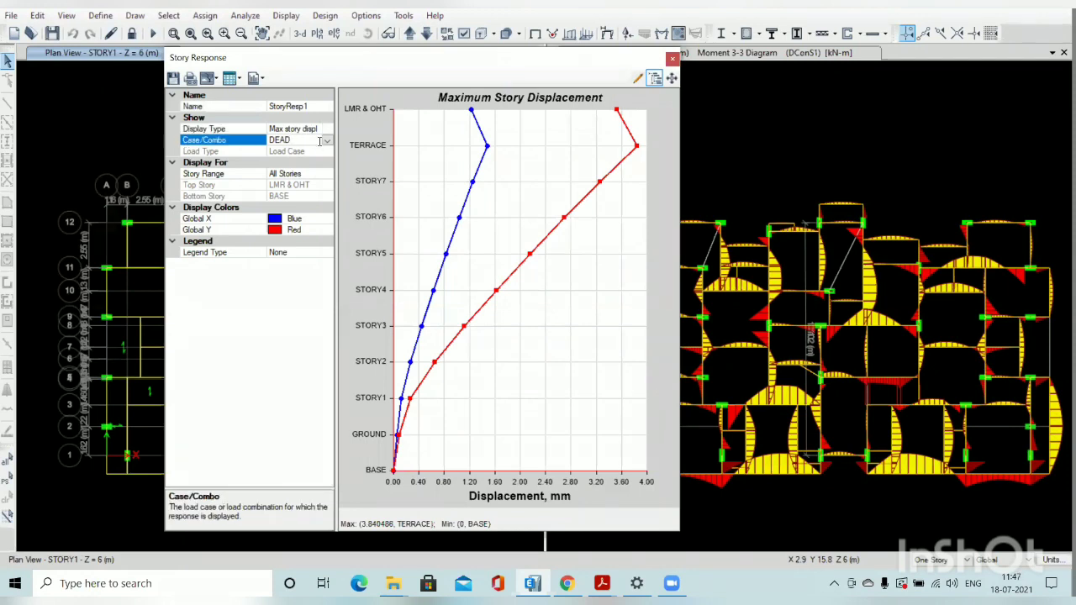
left_click(328, 141)
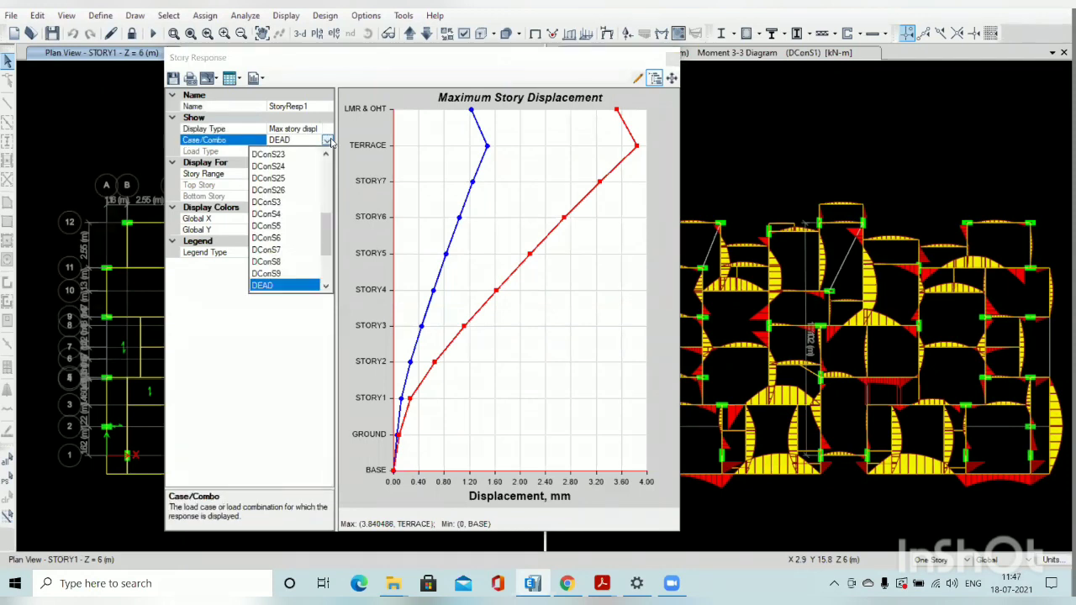
mouse_move(329, 235)
left_mouse_down()
mouse_move(329, 179)
mouse_move(339, 251)
left_mouse_up()
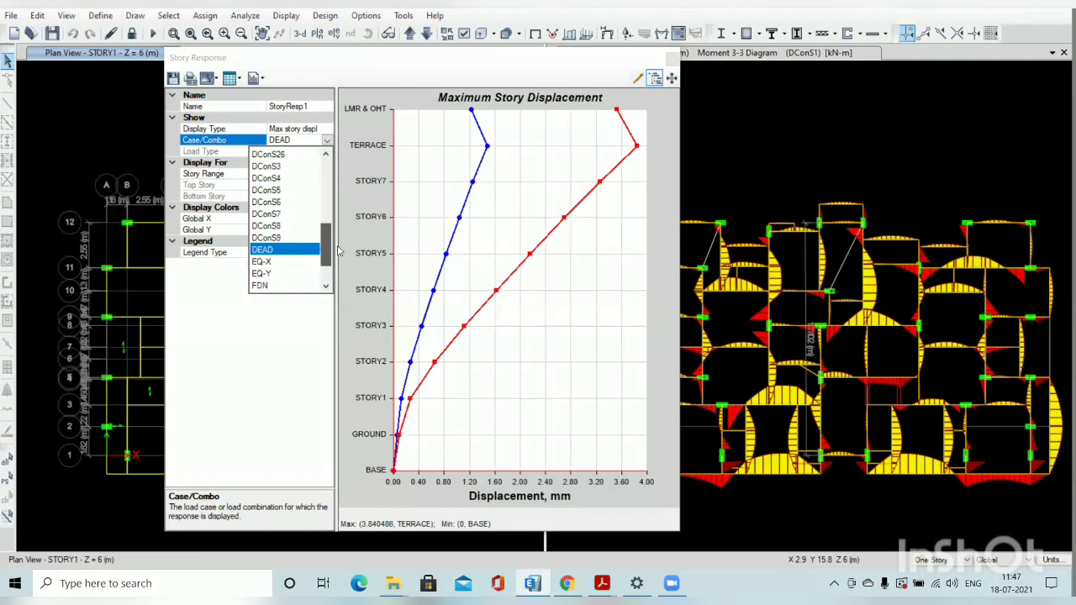
left_click(278, 263)
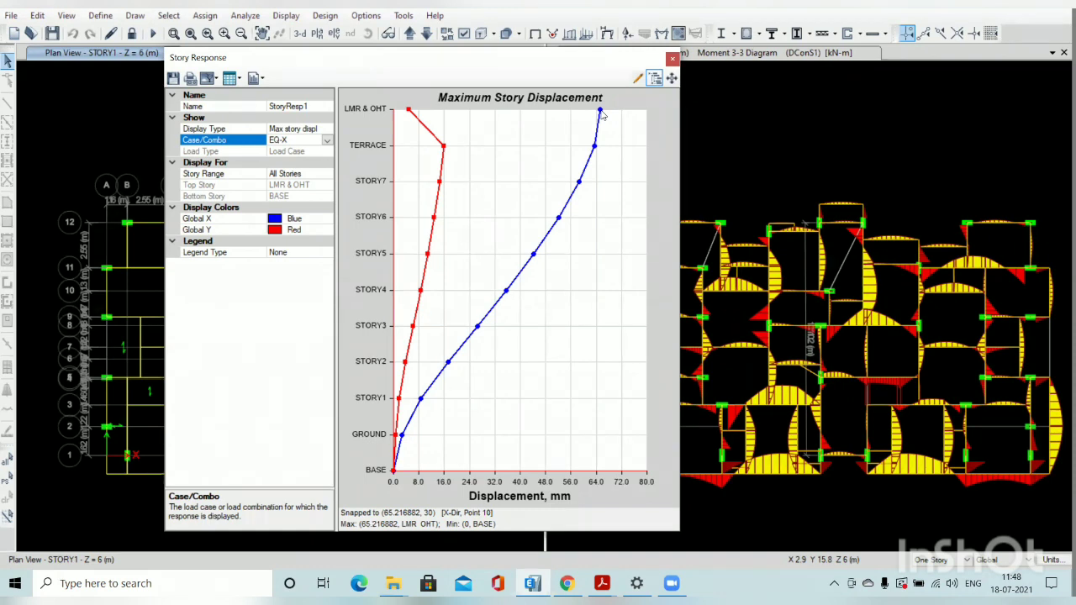
Plot story displacements for EQ-Y, WL-X and finally WL-Y in turn.
left_click(327, 140)
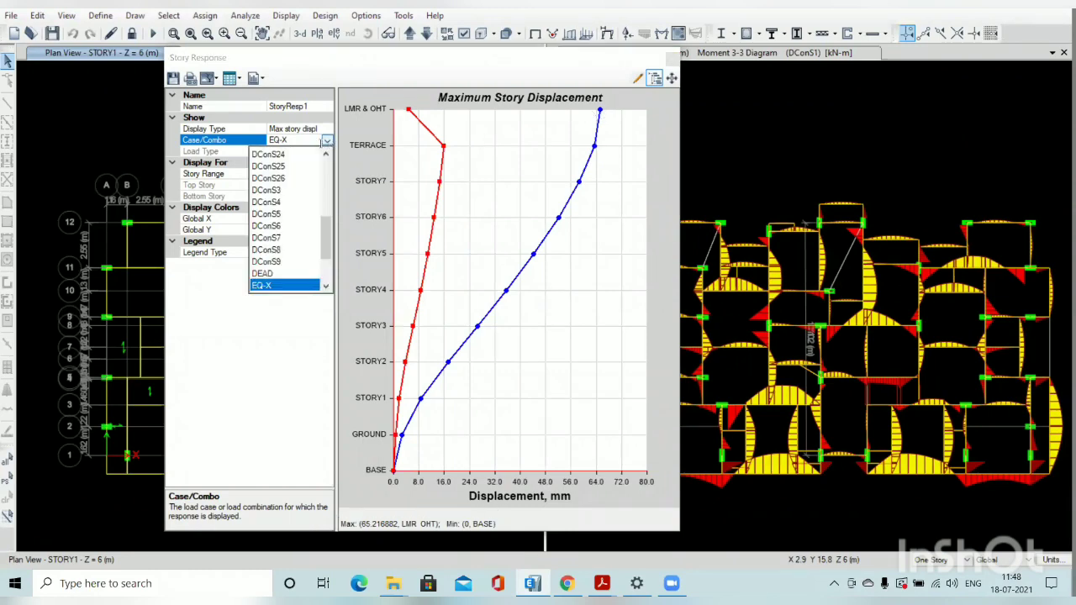
left_click(327, 287)
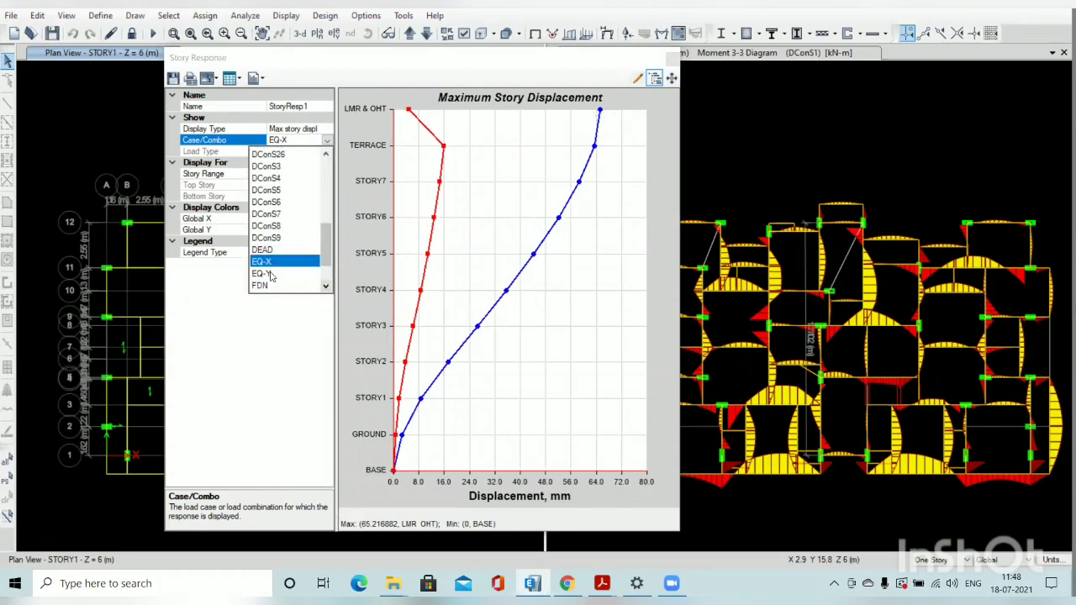
left_click(271, 276)
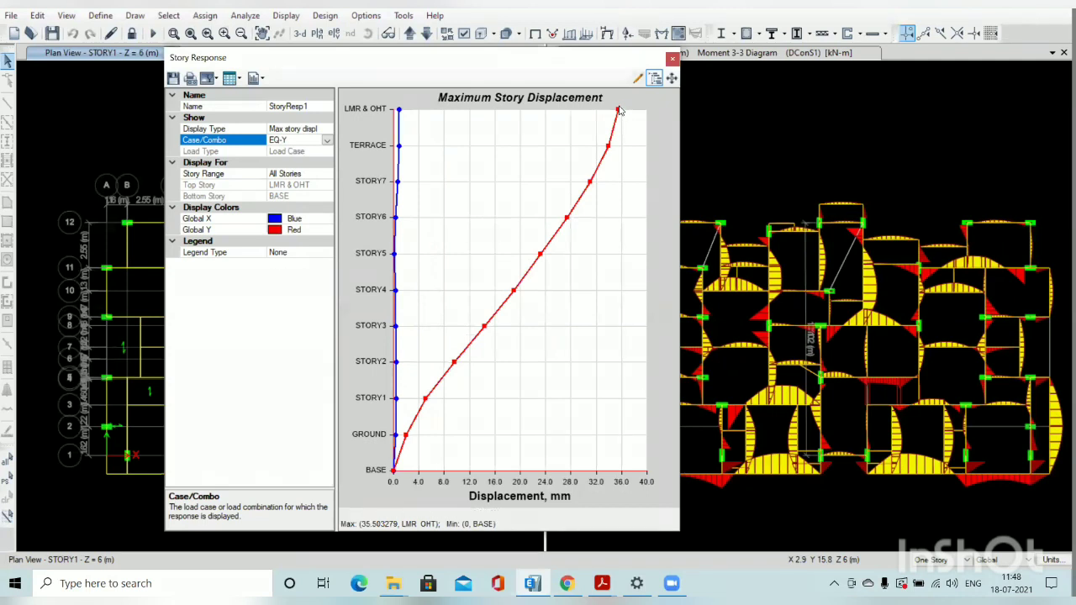
left_click(327, 143)
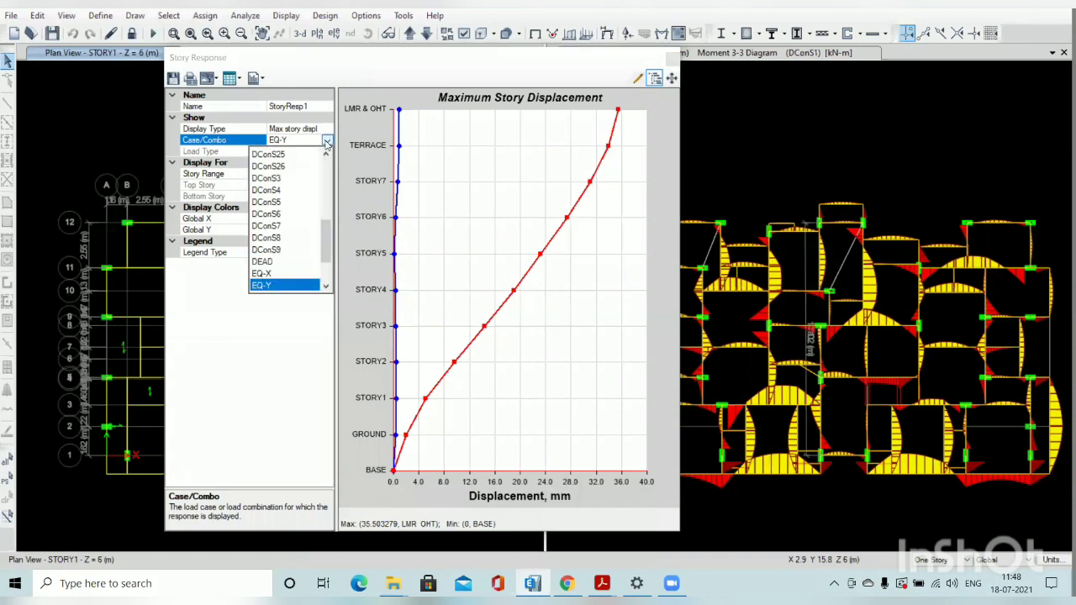
mouse_move(329, 241)
left_mouse_down()
mouse_move(329, 173)
mouse_move(328, 250)
left_mouse_up()
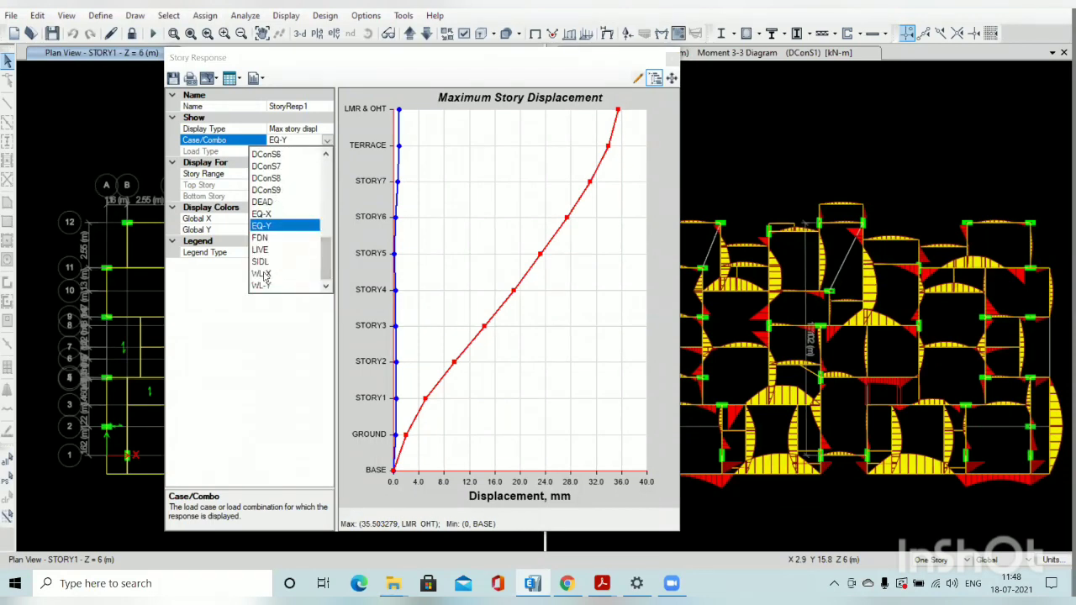
left_click(263, 274)
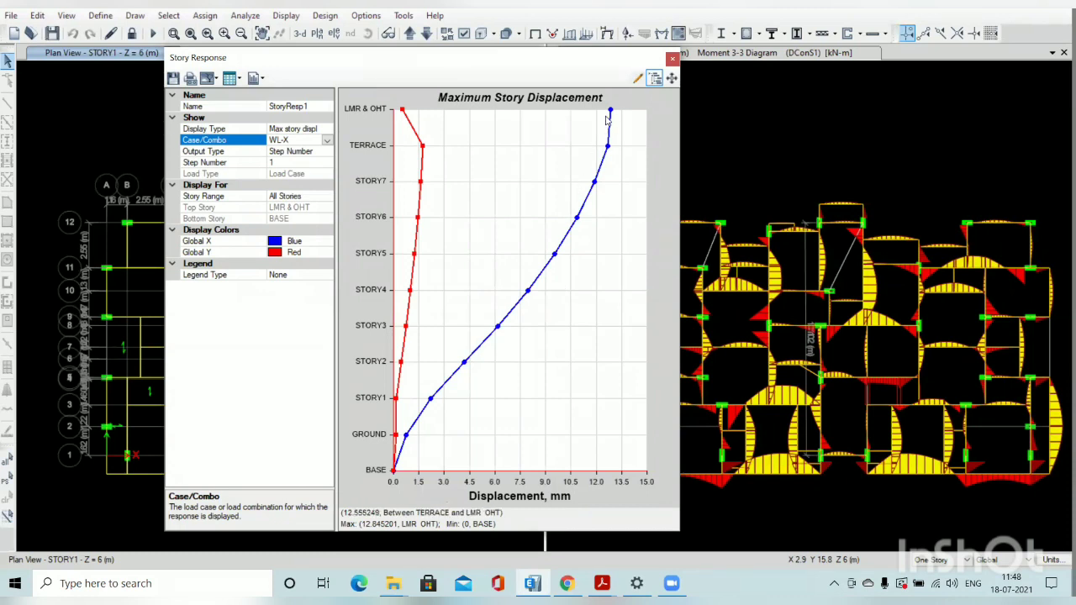
left_click(327, 141)
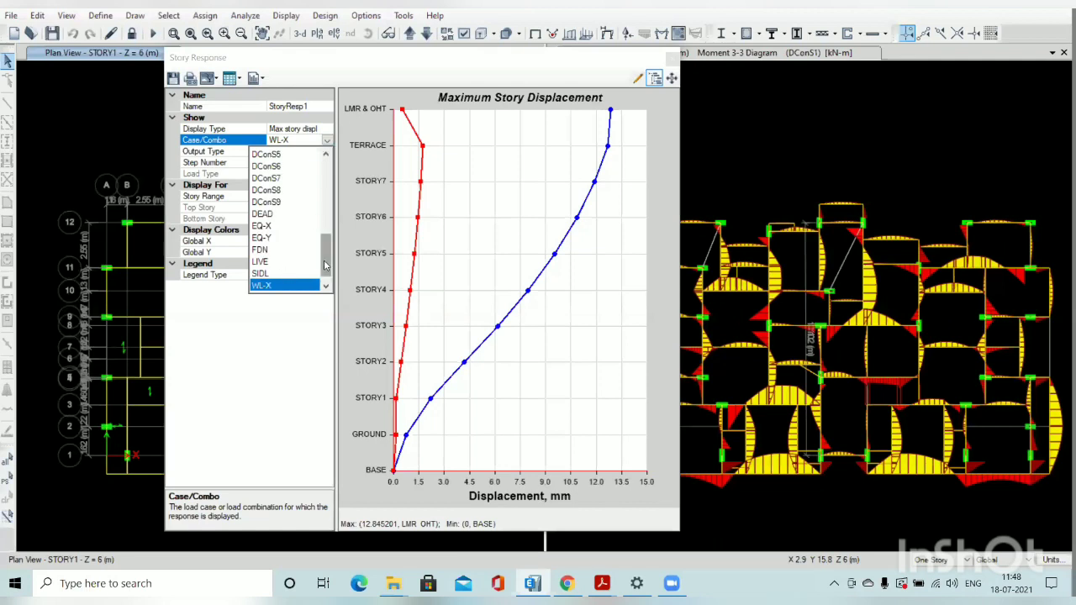
scroll(324, 261, "down", 1)
left_click(267, 284)
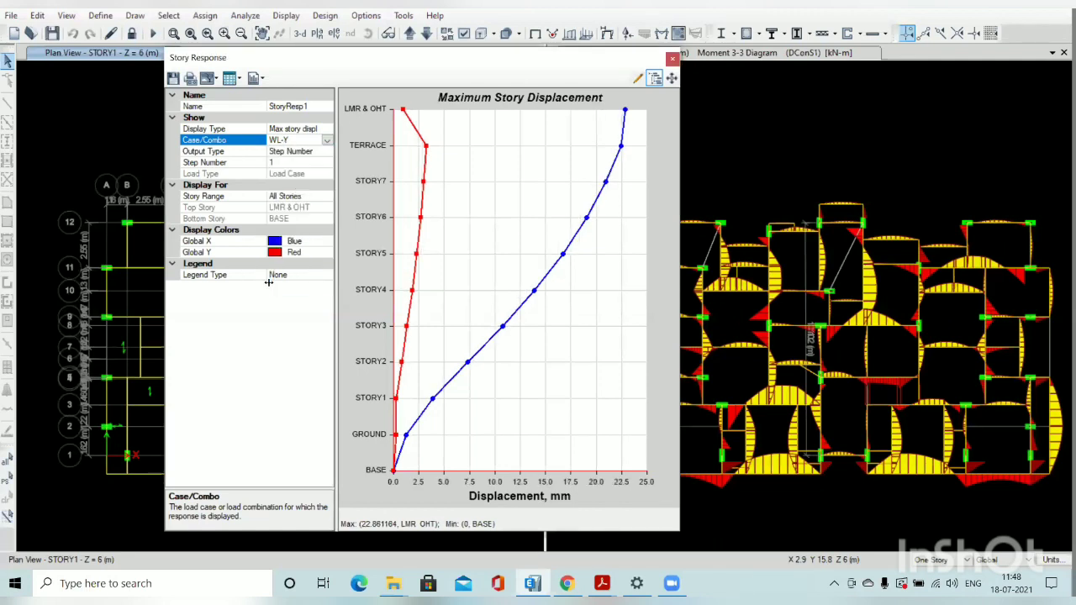
left_click(327, 140)
Plot EQ-X story shears, about 1640 kN at BASE, then switch to the open PDFs.
left_click(325, 131)
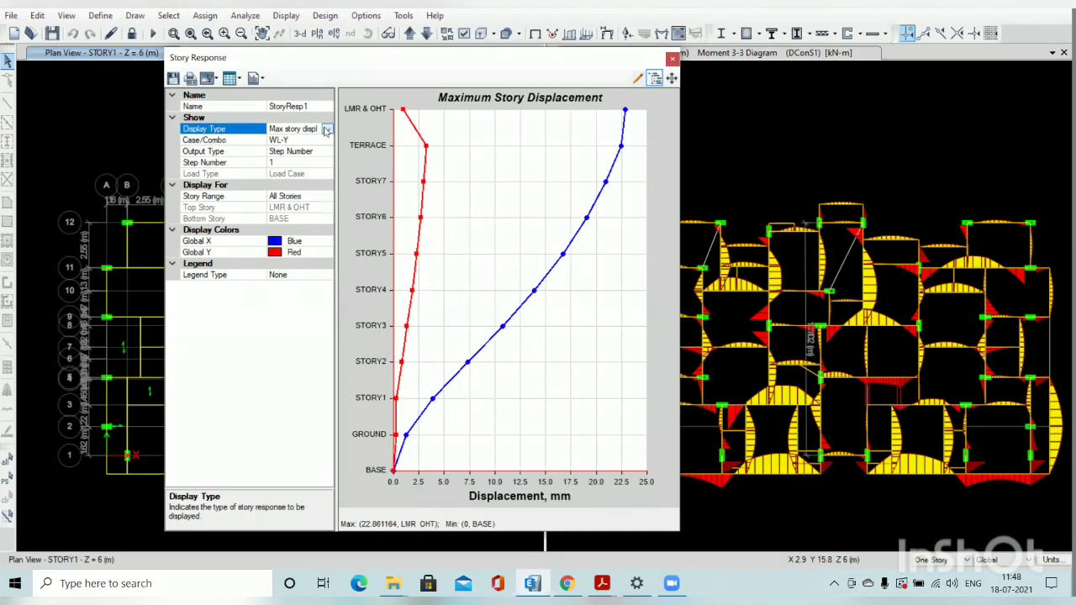
left_click(326, 130)
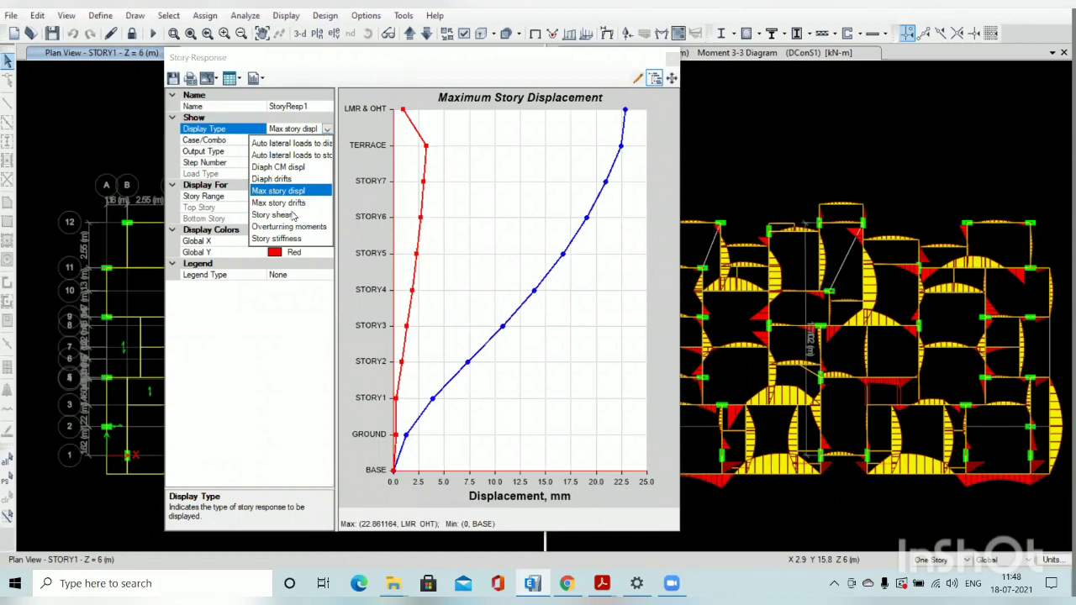
left_click(293, 217)
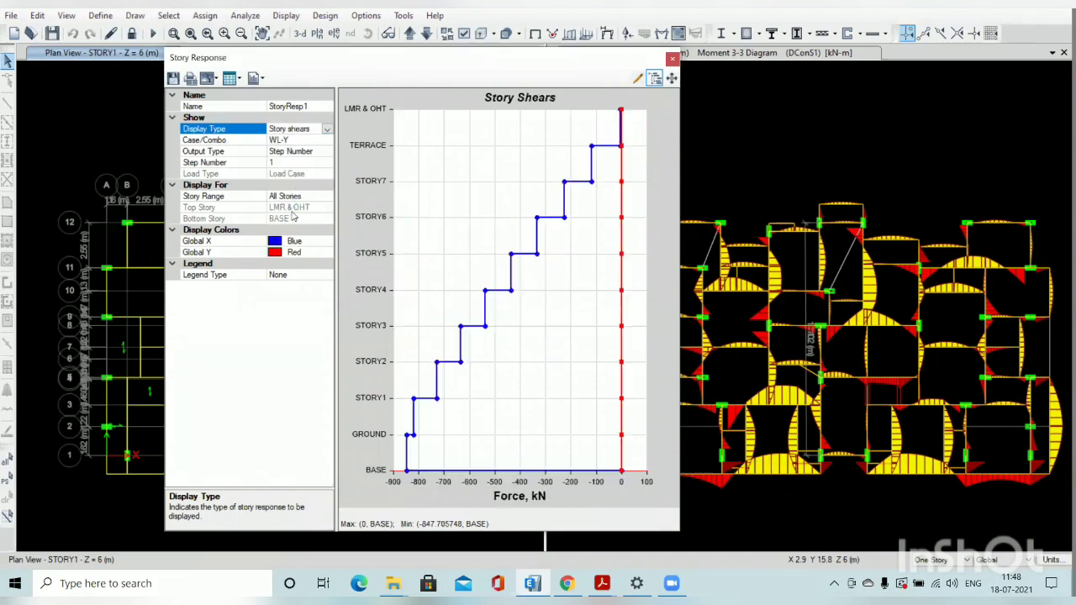
left_click(290, 139)
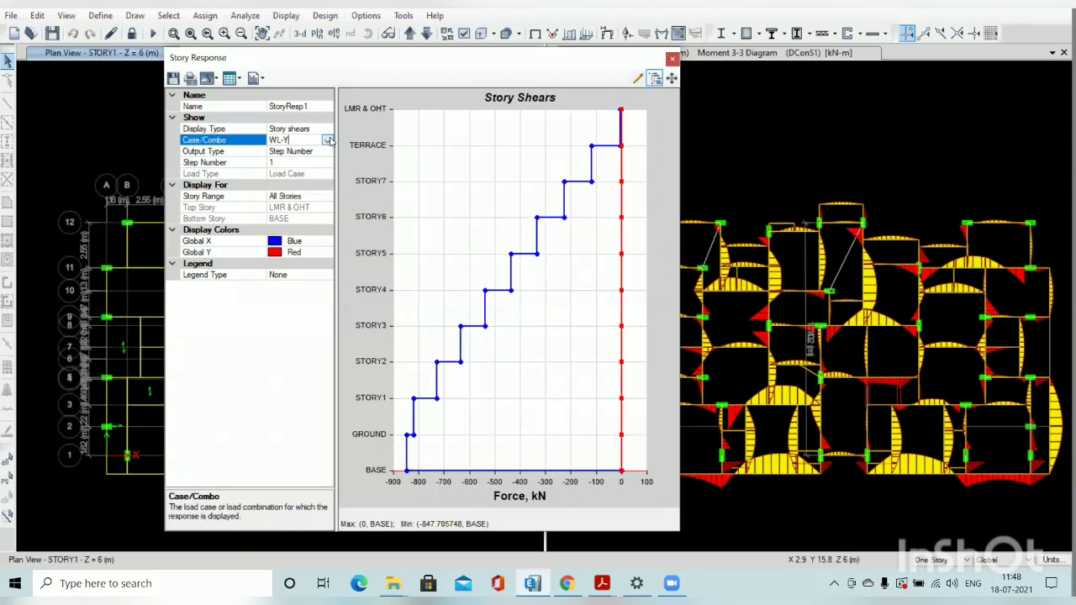
left_click(326, 139)
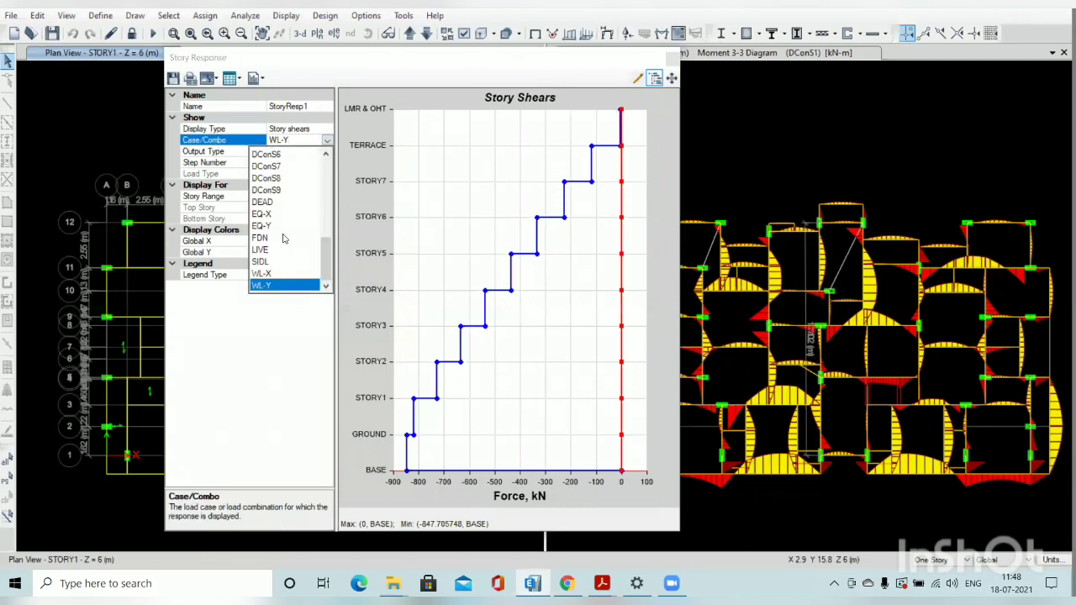
left_click(278, 215)
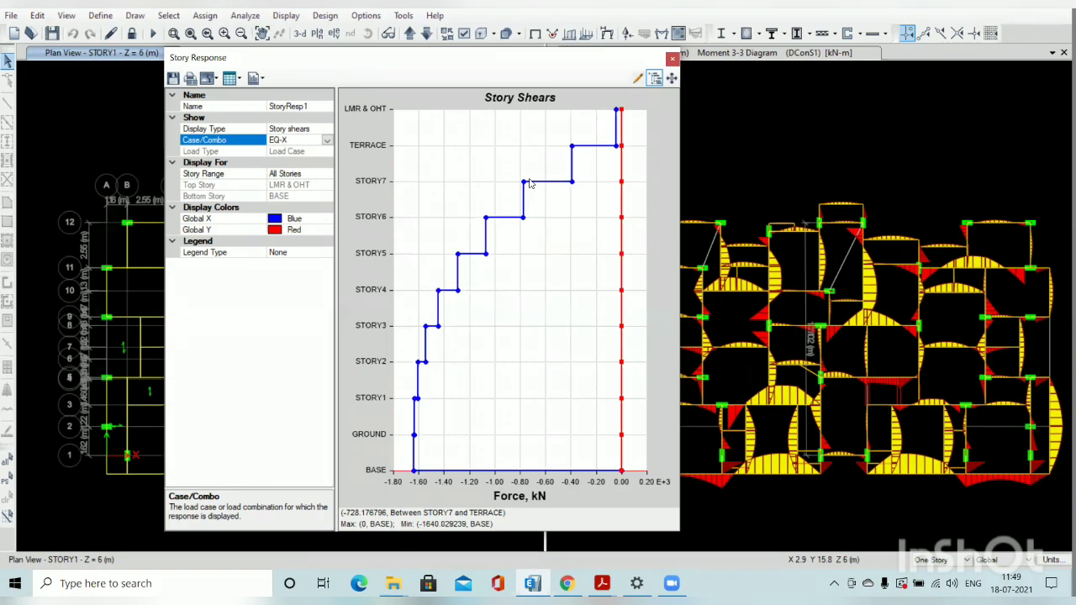
left_click(602, 583)
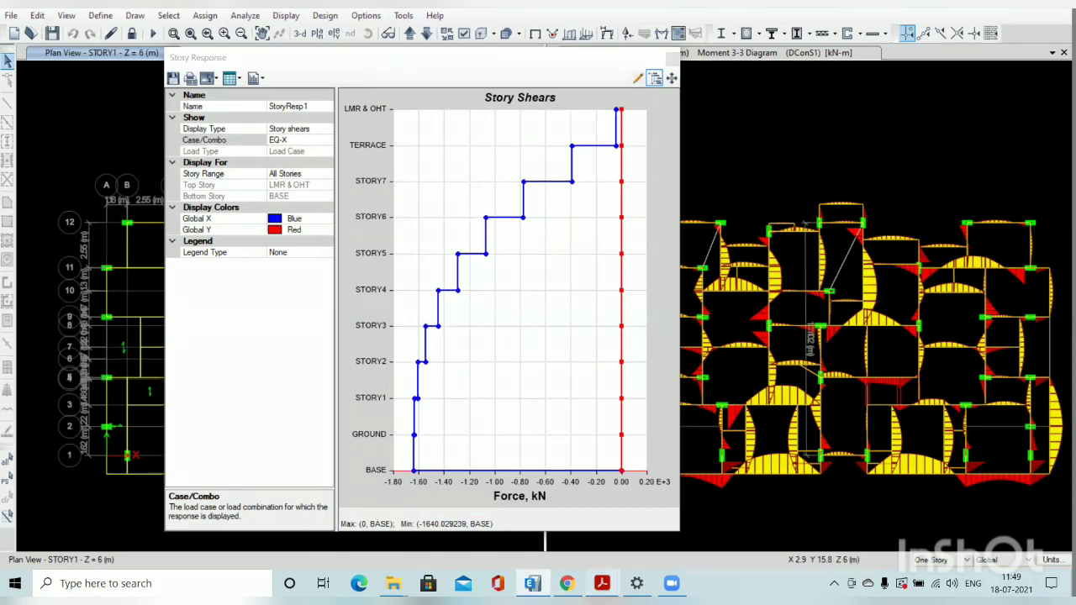
Bring up 875_3.pdf, then open the 1893-Part 1-2016.pdf code document.
left_click(514, 534)
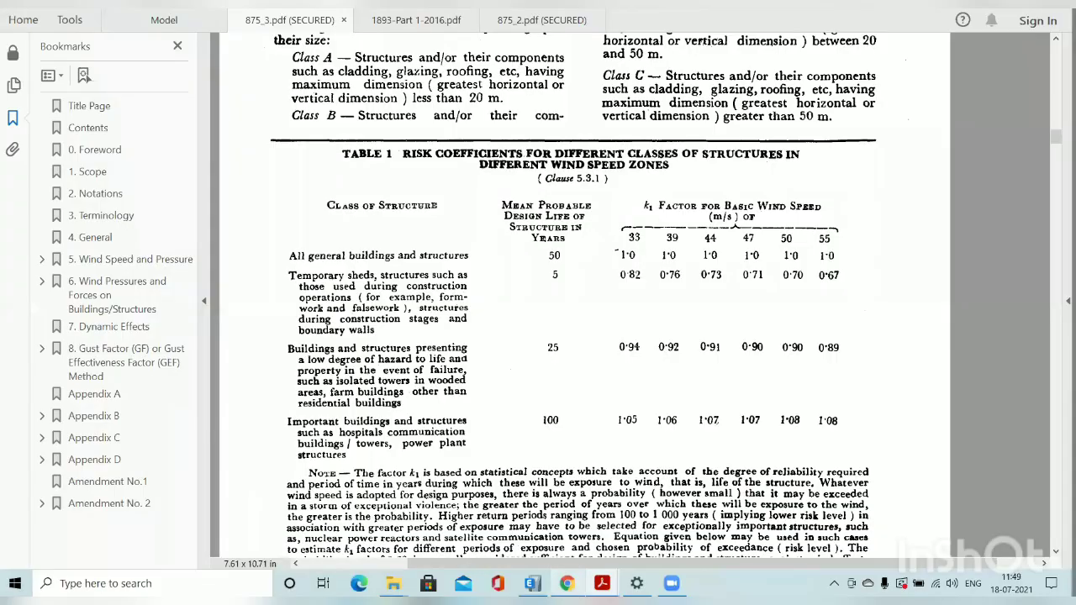
left_click(567, 583)
mouse_move(602, 583)
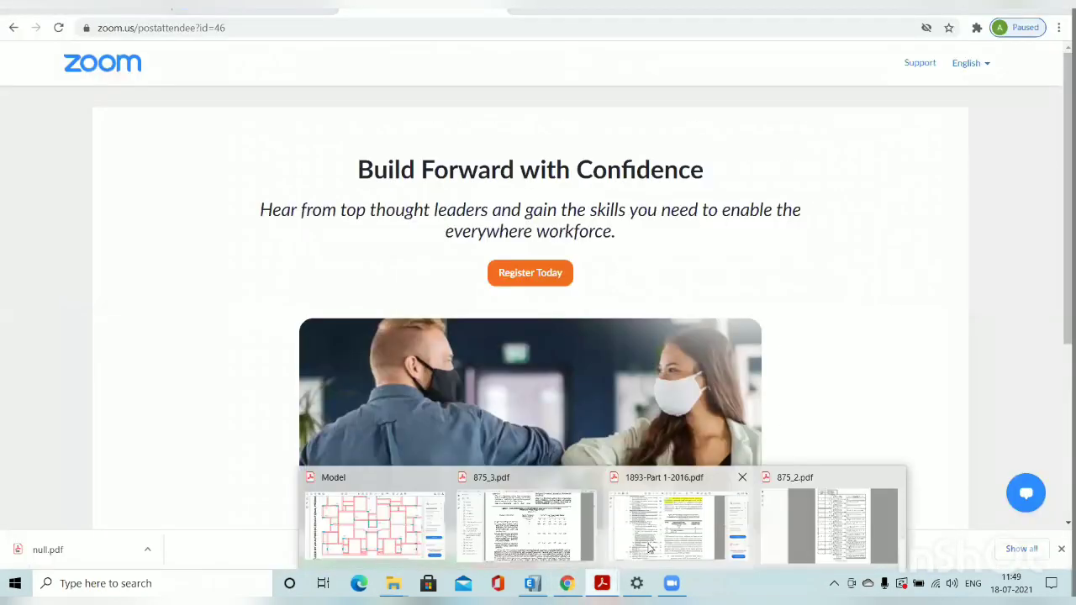
left_click(648, 548)
Read through IS 1893 pages 16–19, then return to the ETABS story shears plot.
scroll(565, 455, "up", 10)
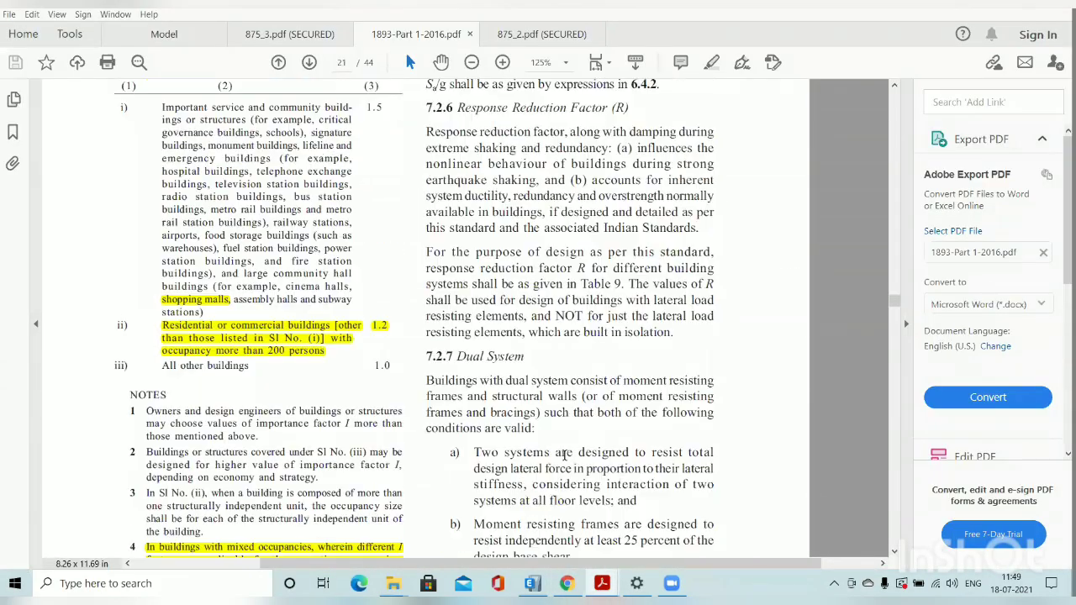
scroll(564, 455, "up", 15)
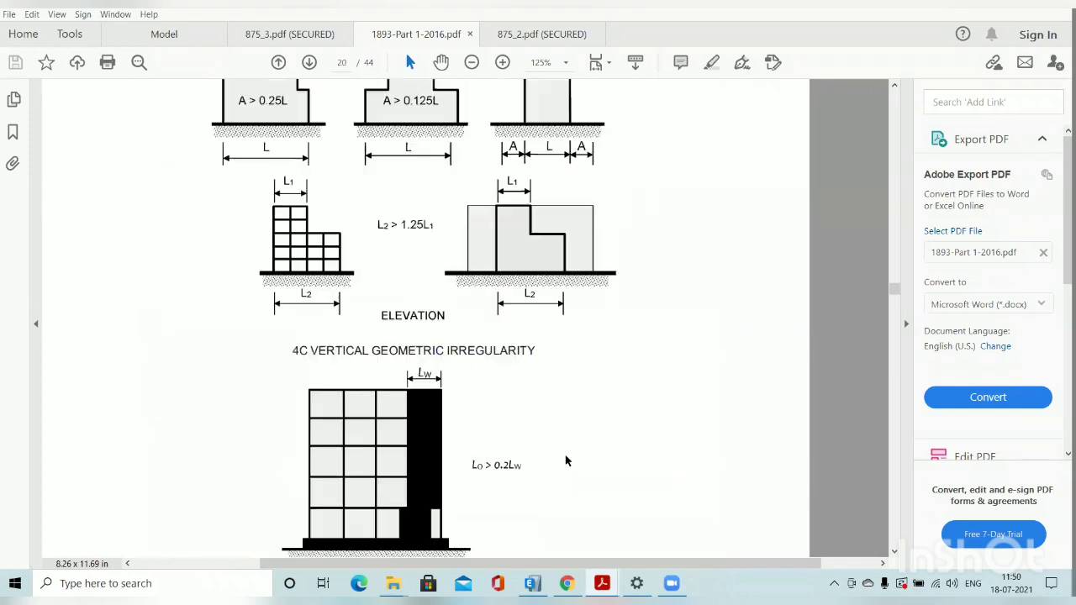
scroll(565, 460, "up", 10)
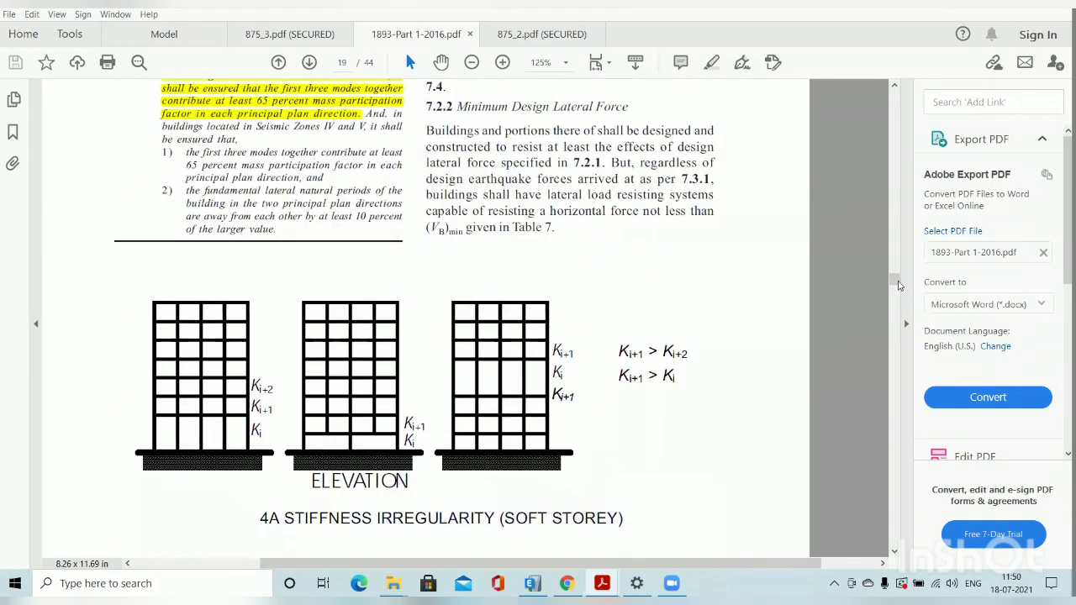
left_click_drag(899, 285, 893, 278)
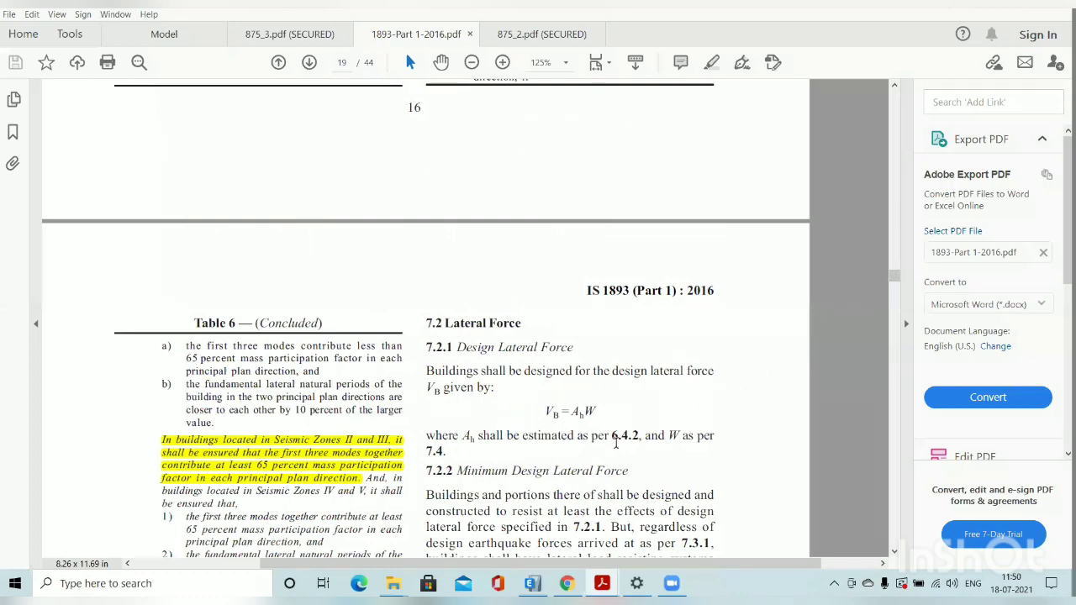
scroll(612, 440, "up", 1, "ctrl")
scroll(580, 428, "up", 1, "ctrl")
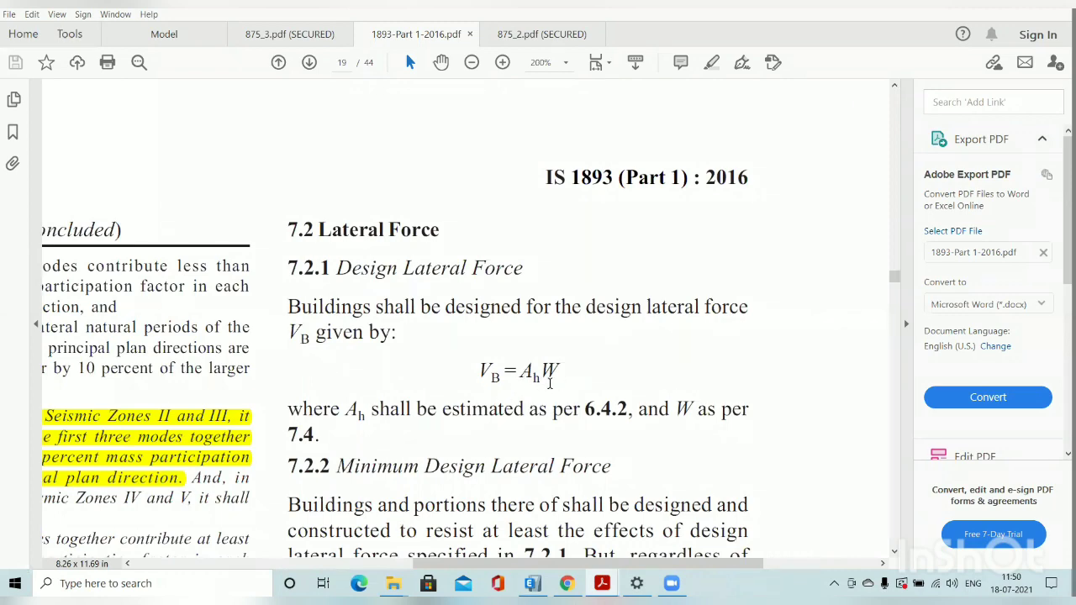
scroll(894, 283, "down", 2, "ctrl")
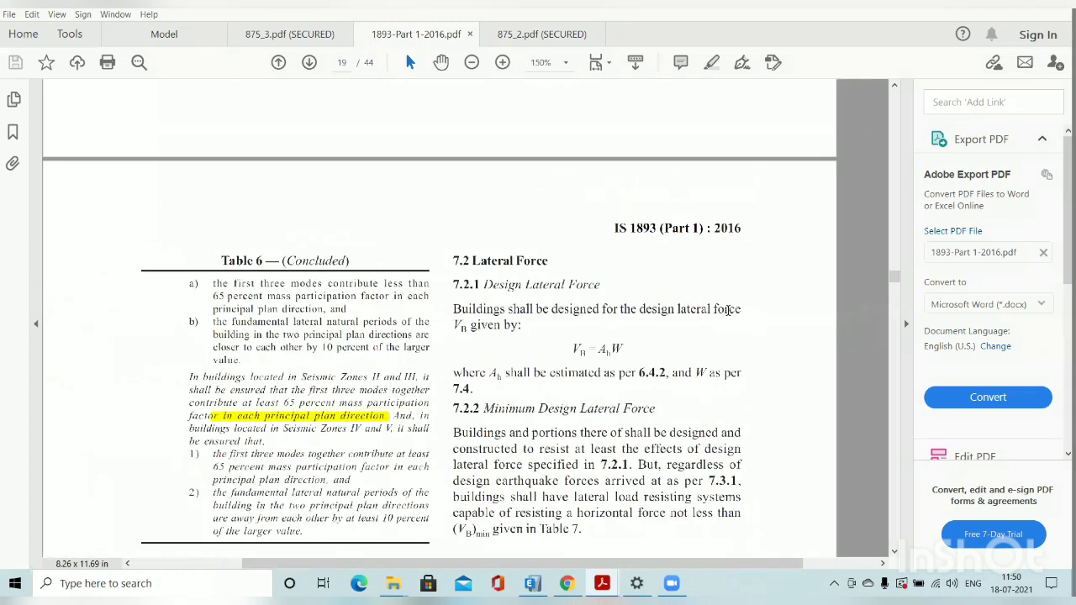
left_click_drag(894, 282, 893, 252)
scroll(507, 403, "down", 5)
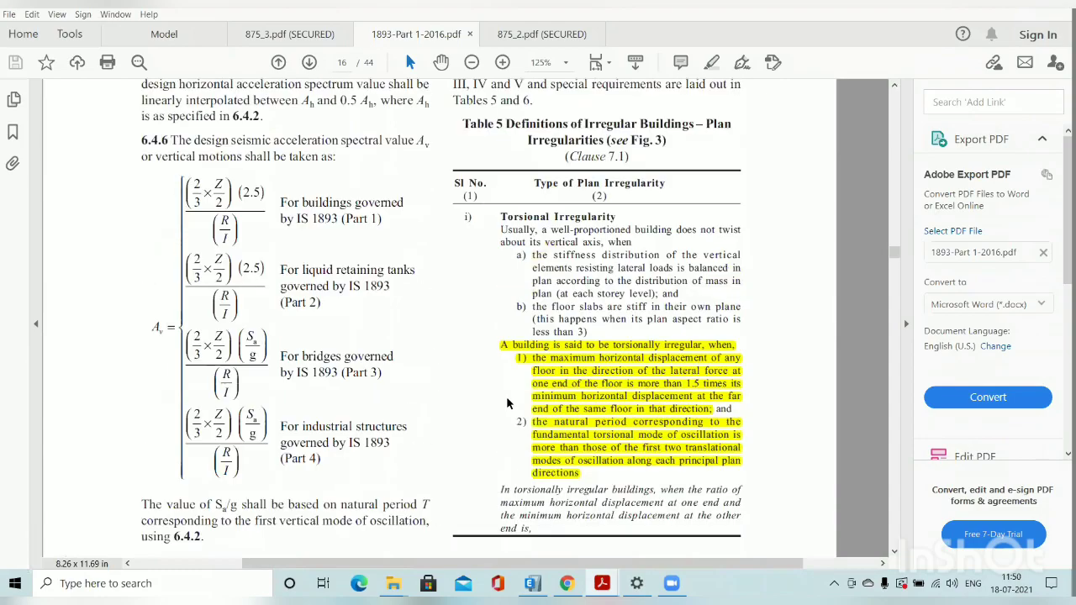
scroll(507, 403, "up", 10)
scroll(552, 405, "down", 5)
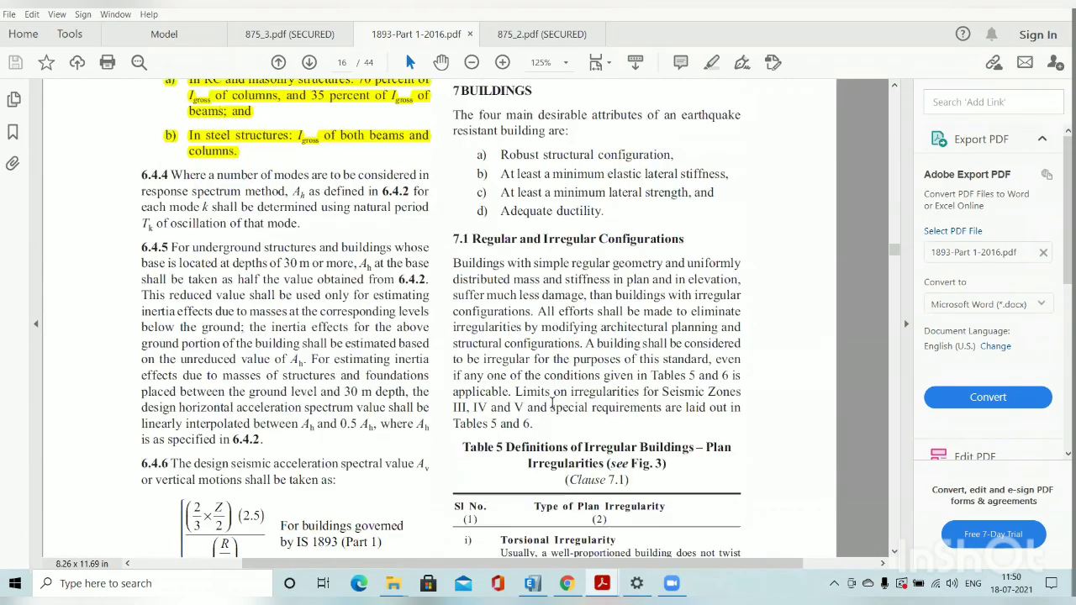
scroll(552, 405, "down", 15)
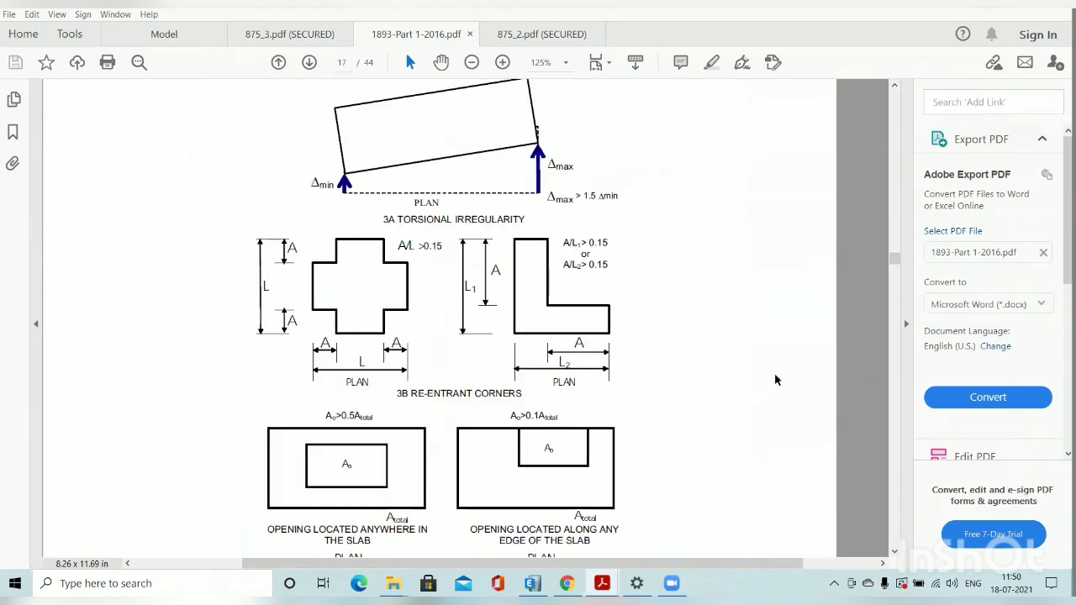
scroll(775, 380, "down", 3)
left_click_drag(894, 261, 880, 221)
scroll(880, 221, "down", 3)
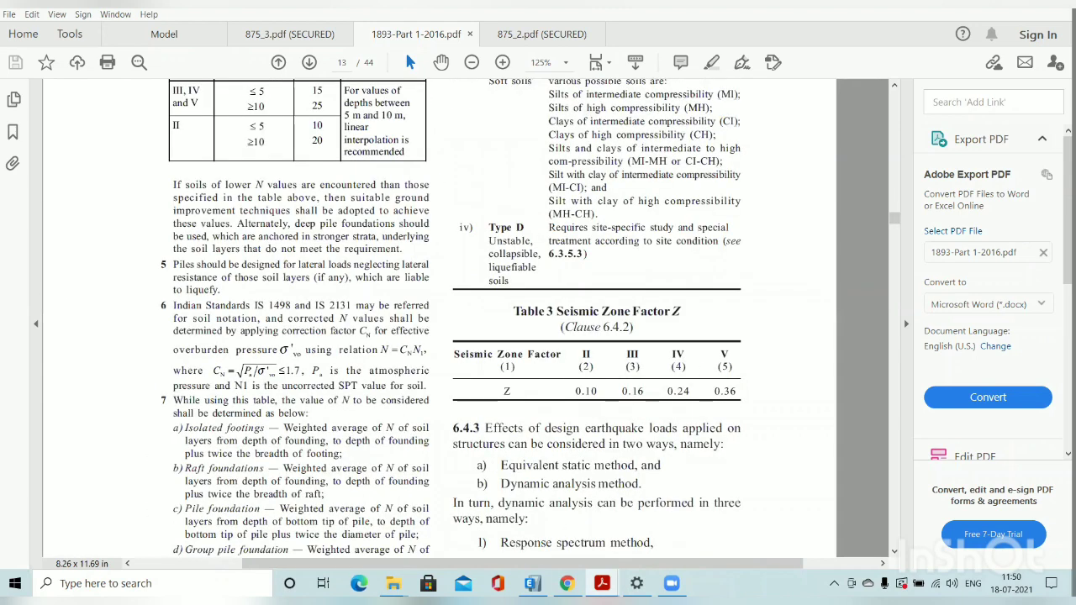
left_click(538, 580)
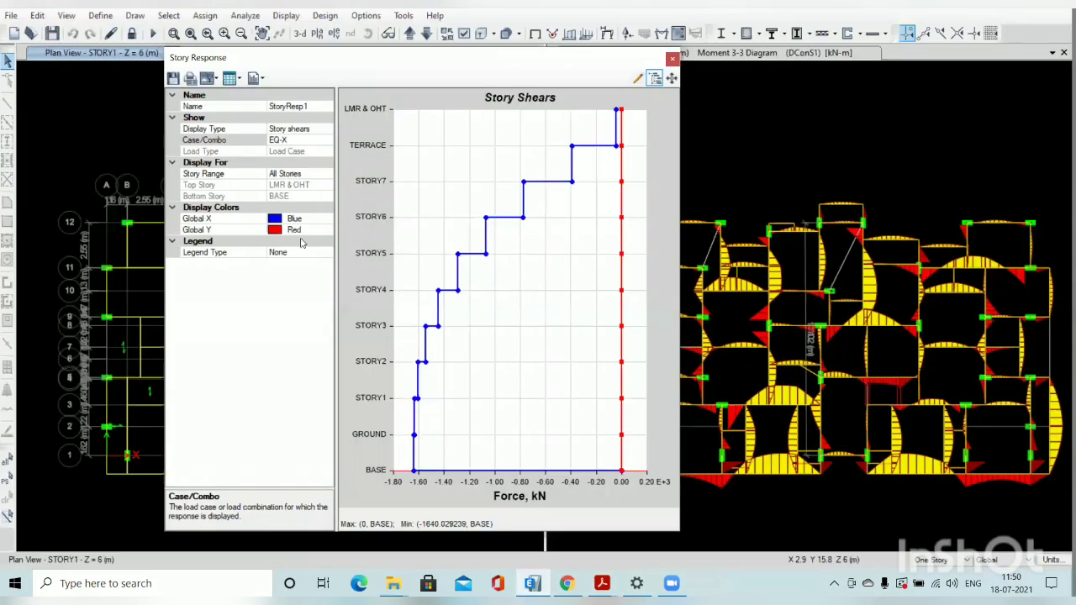
Change the story shear plot to EQ-Y, reaching about 1249 kN at BASE.
left_click(319, 140)
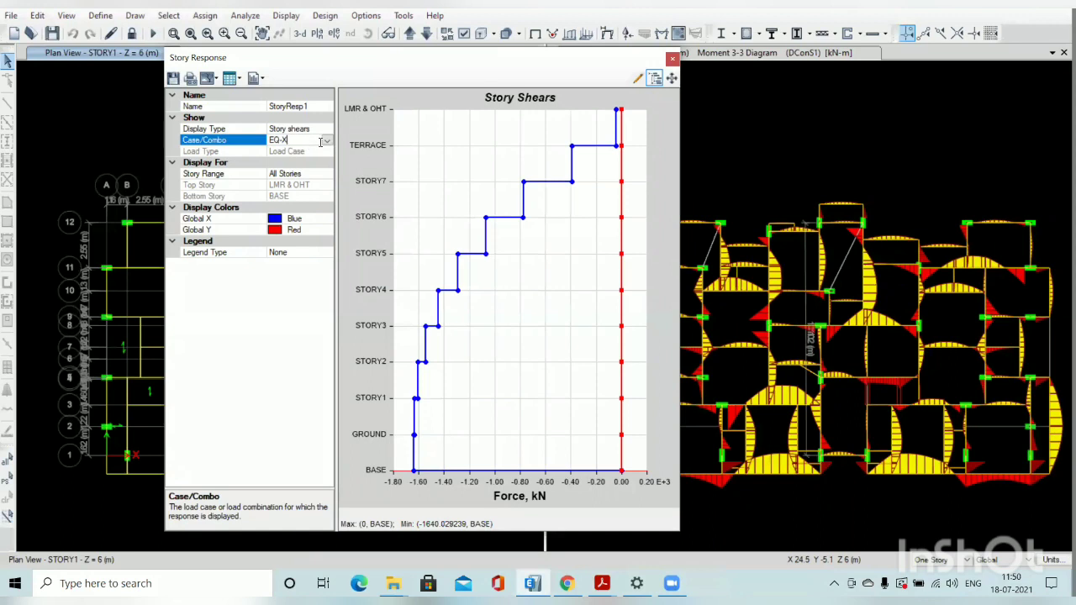
left_click(327, 140)
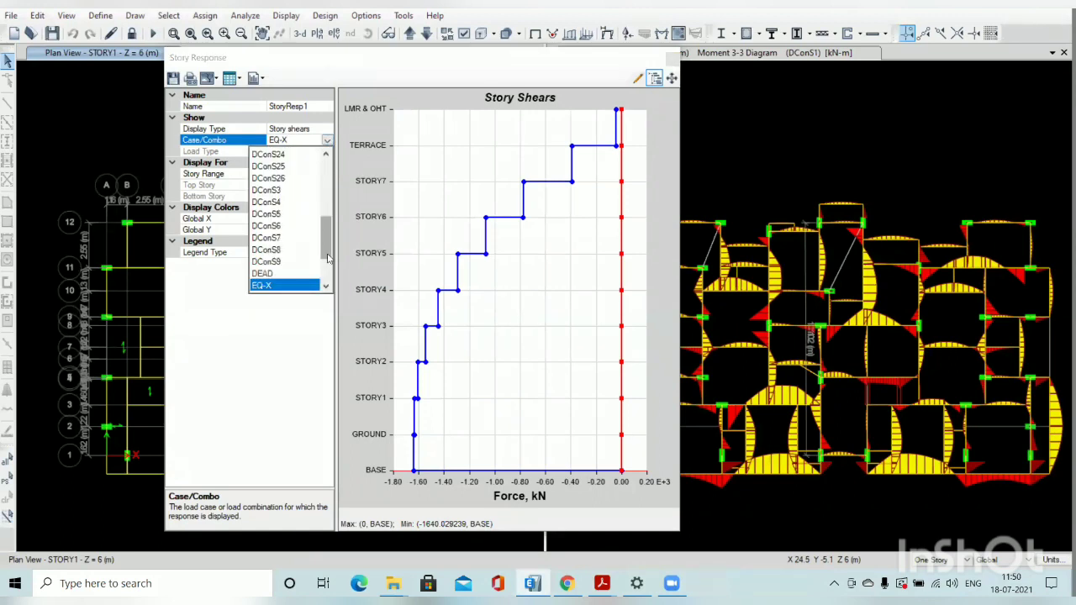
scroll(328, 259, "down", 2)
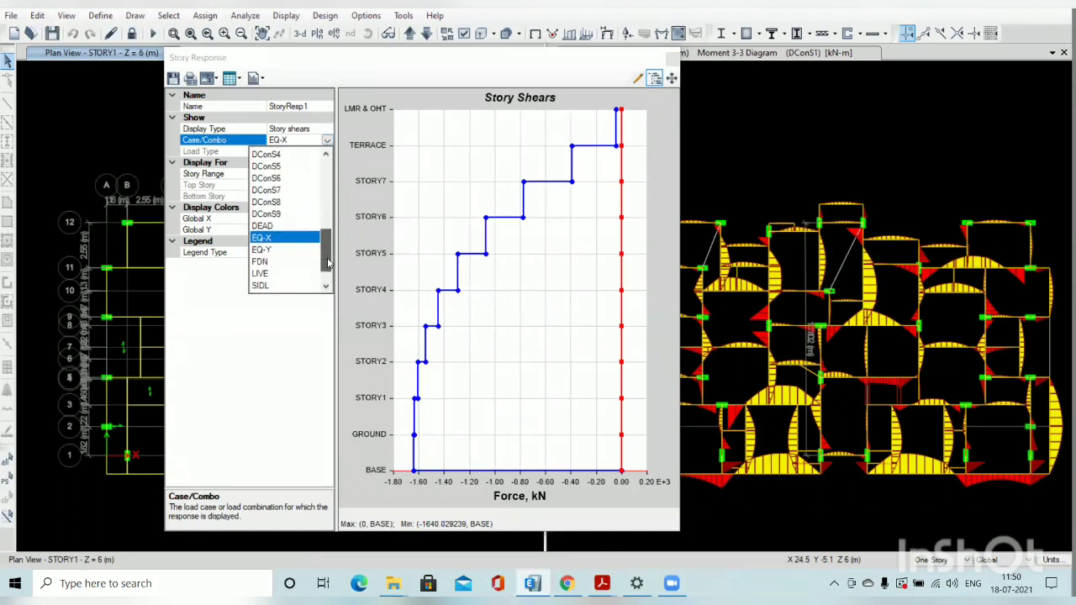
left_click(264, 250)
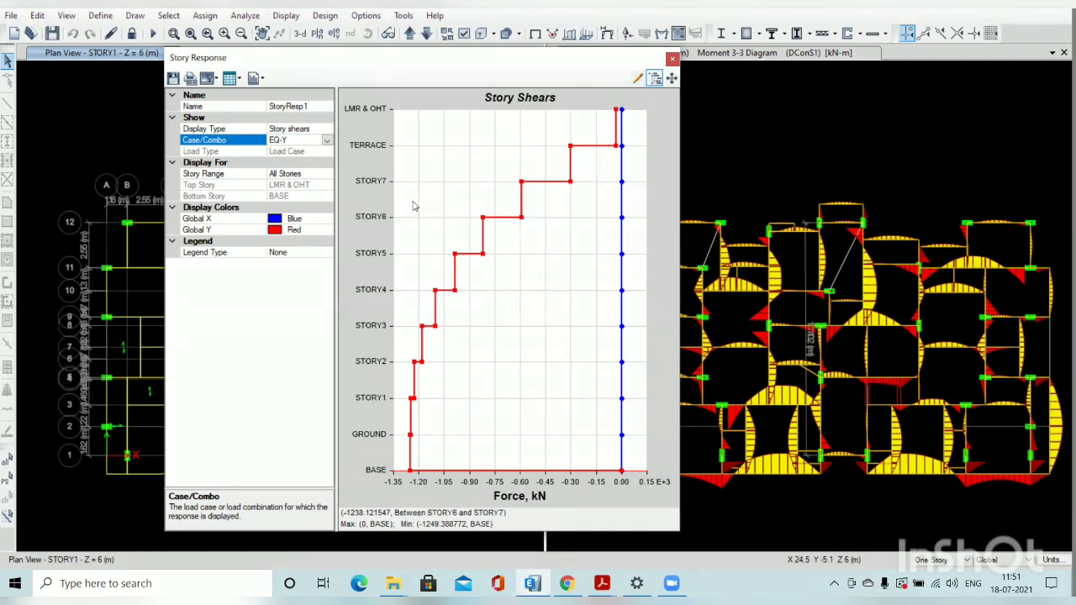
Plot story shears for the WL-X wind case.
left_click(326, 140)
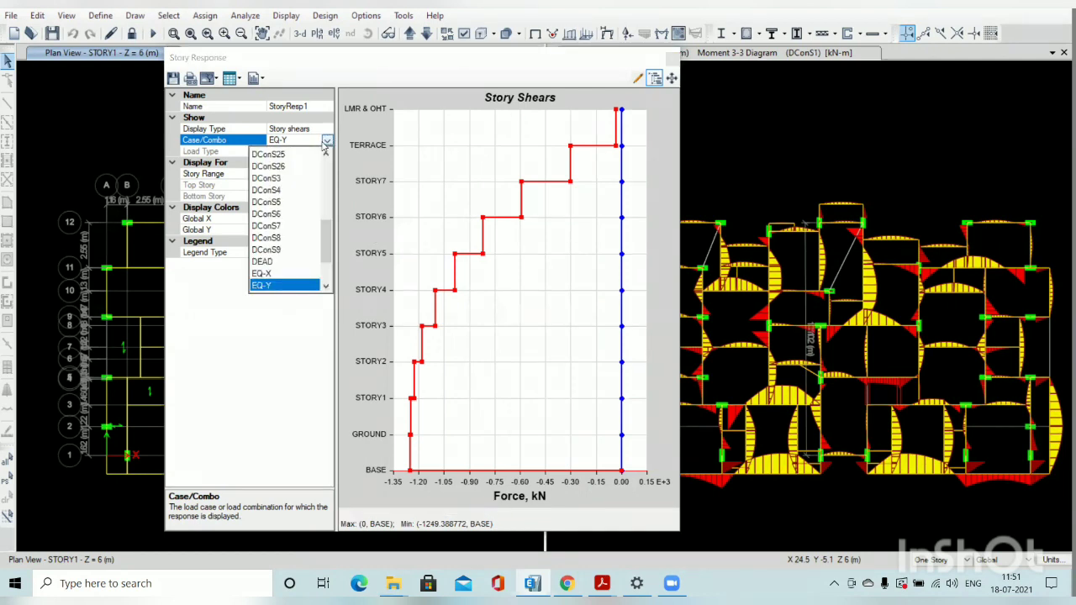
left_click_drag(329, 257, 330, 277)
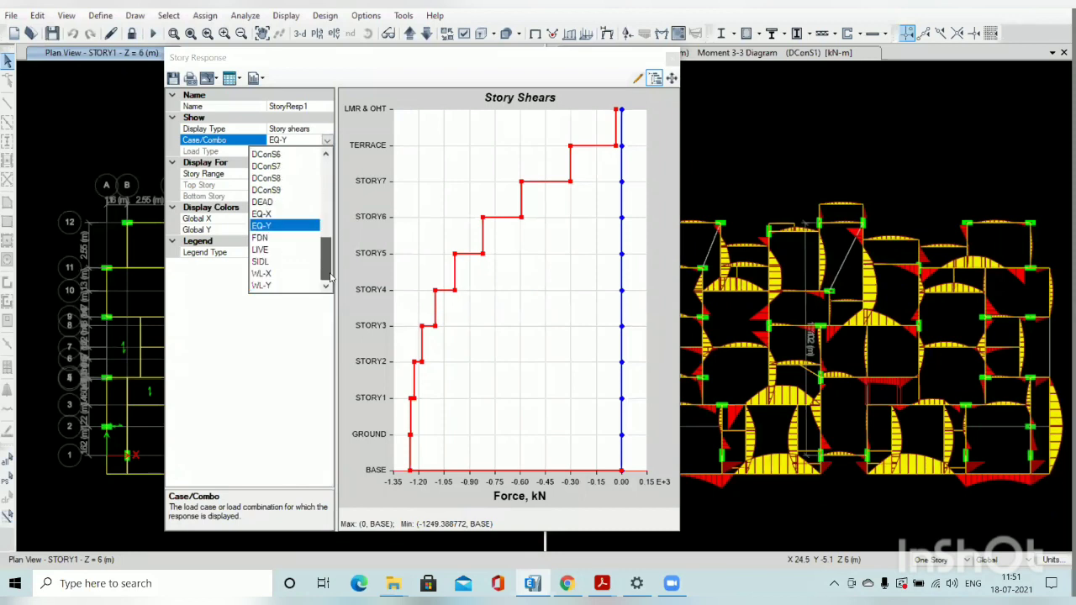
left_click(288, 273)
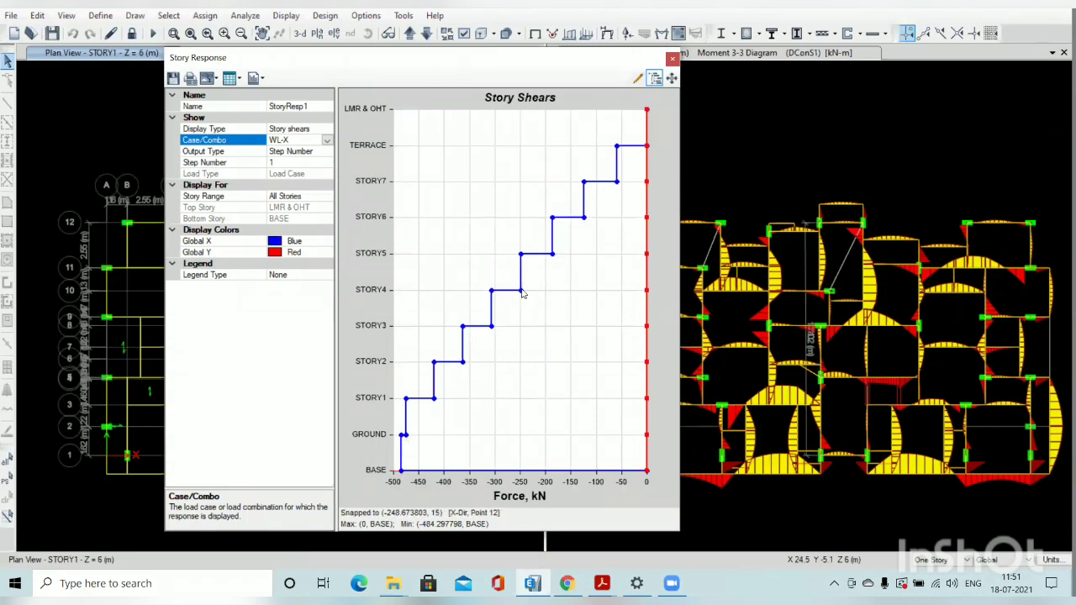
Plot story shears for WL-Y, with Global X about -847.7 kN at BASE.
left_click(304, 129)
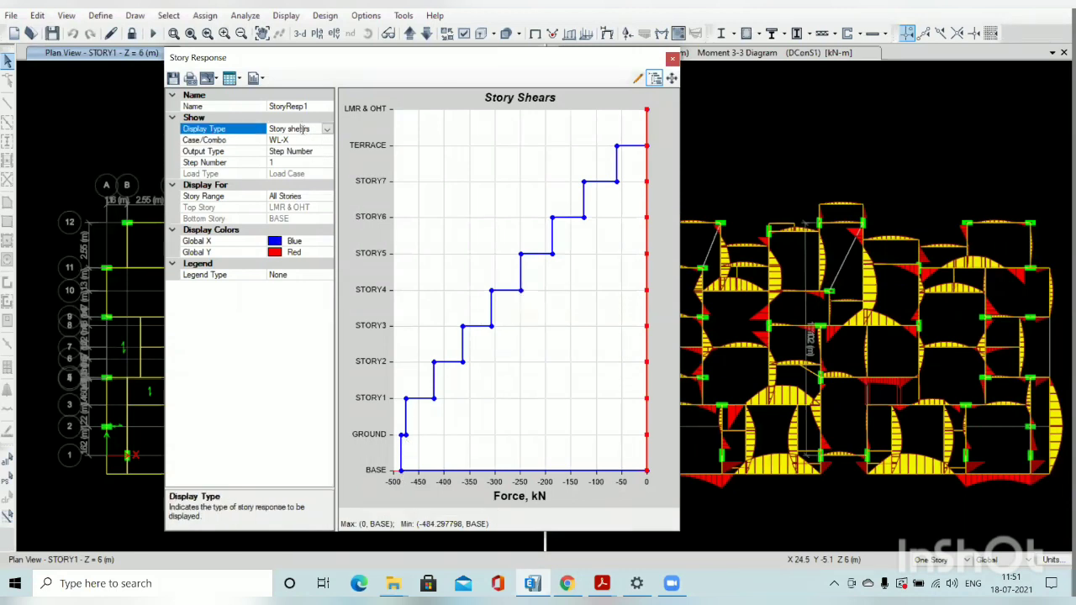
left_click(327, 140)
left_click(328, 140)
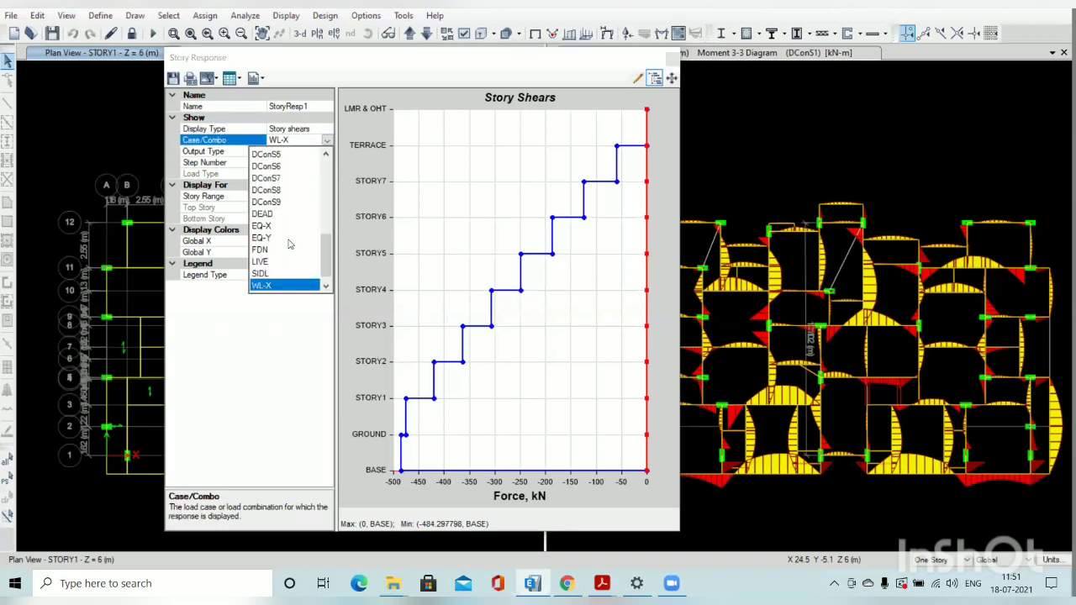
left_click(327, 287)
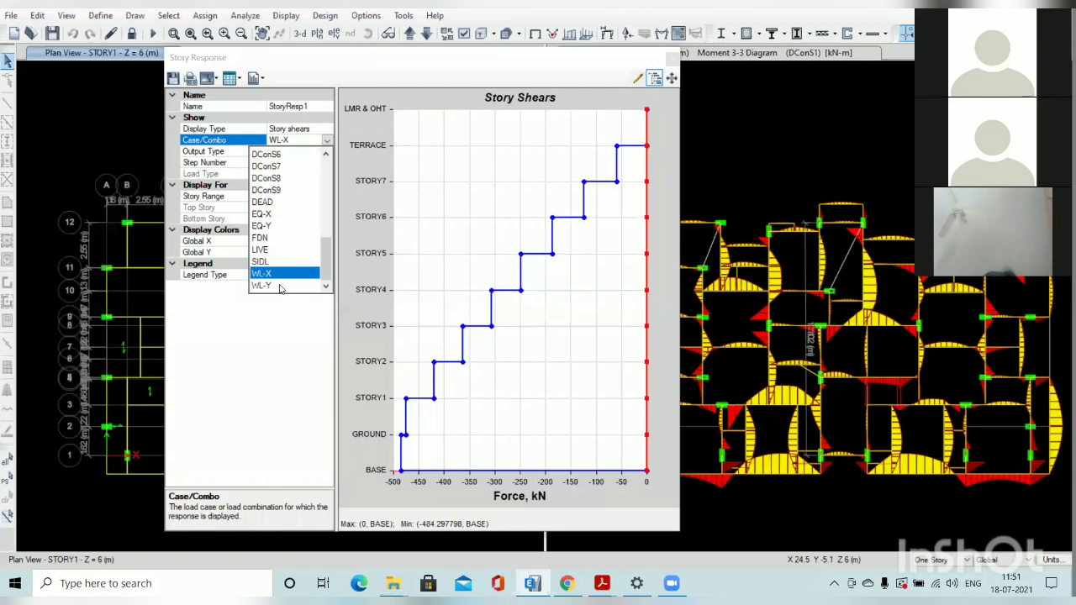
left_click(281, 287)
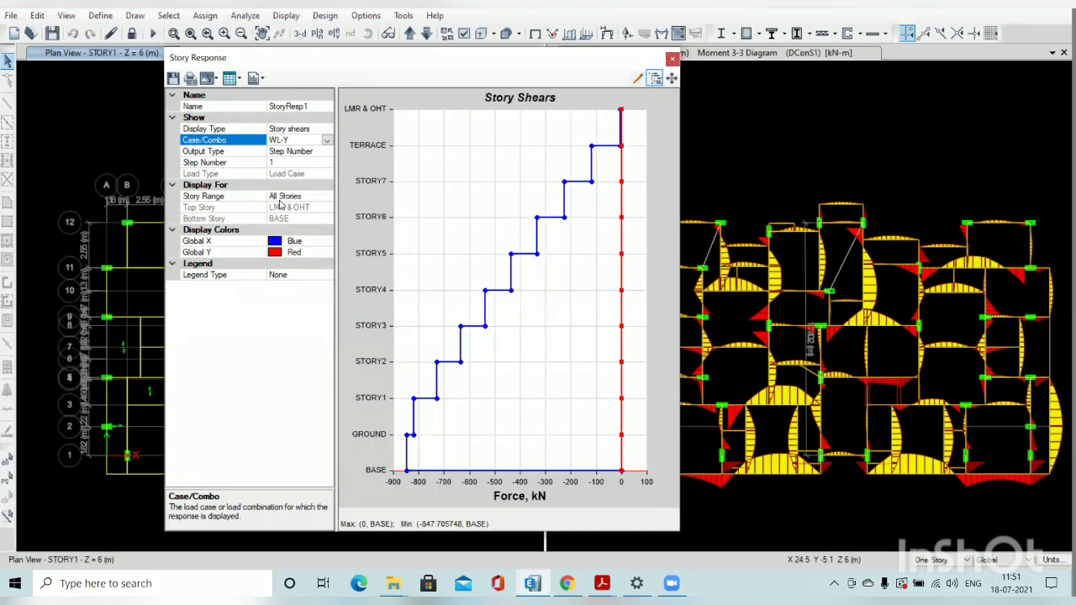
left_click(327, 139)
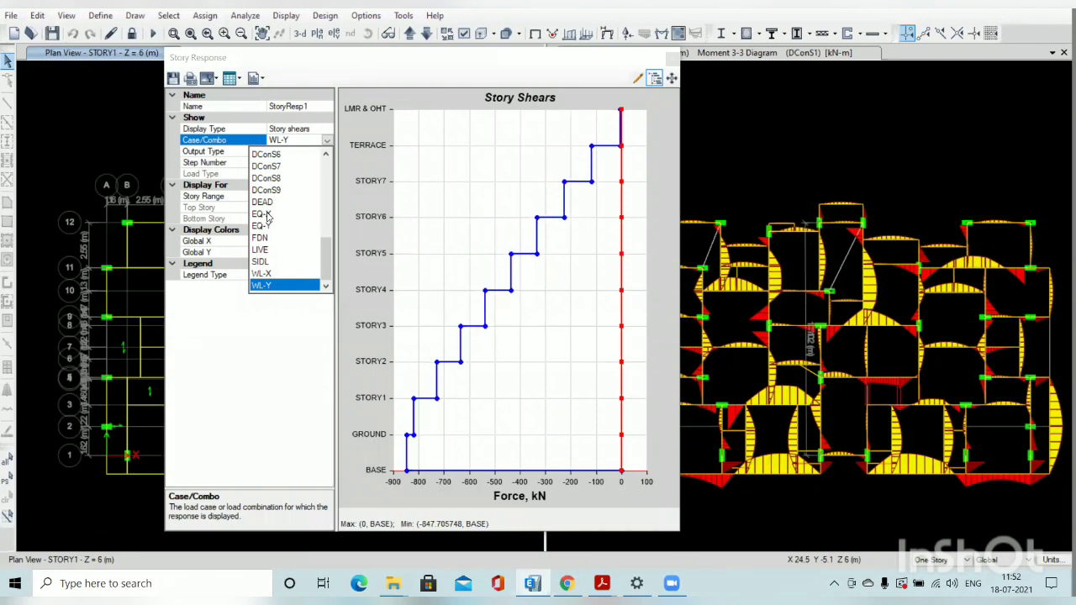
Plot story stiffness for EQ-X, peaking about 1,046,253 kN/m at GROUND.
left_click(308, 131)
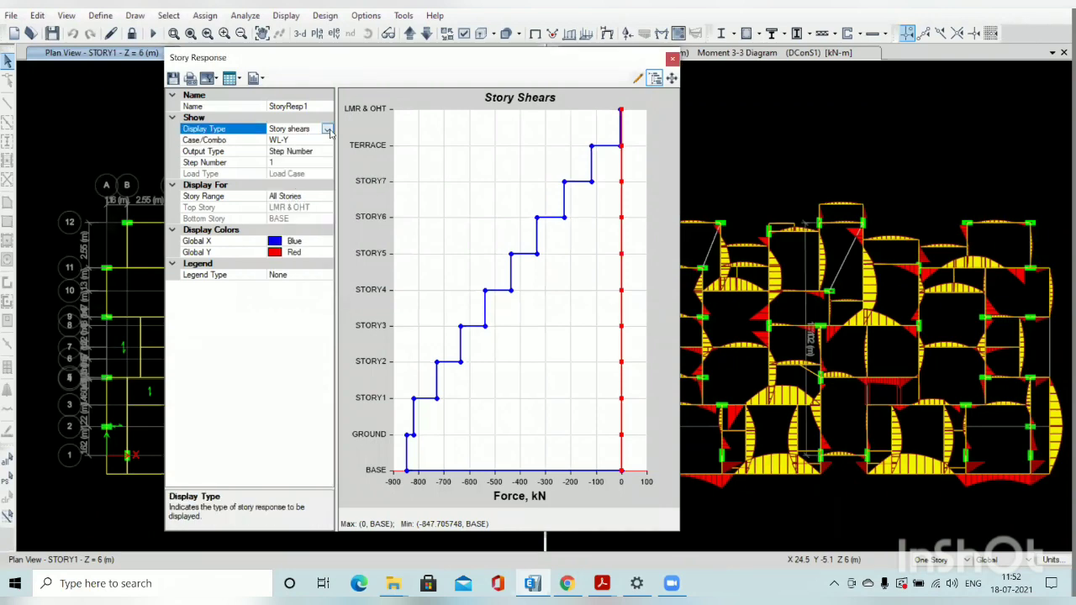
left_click(327, 131)
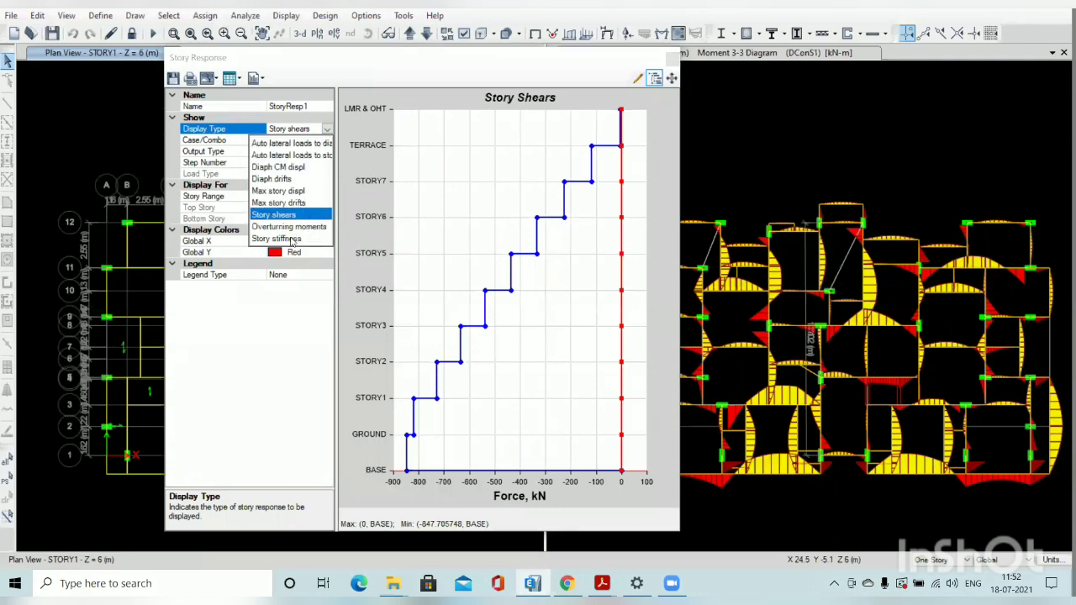
left_click(277, 239)
left_click(327, 141)
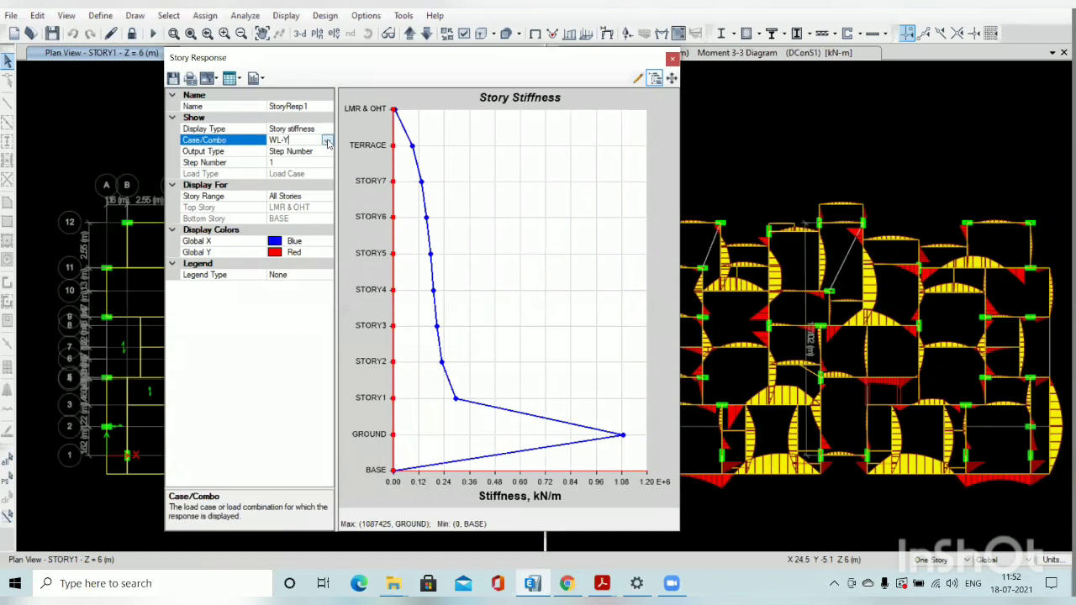
left_click(327, 143)
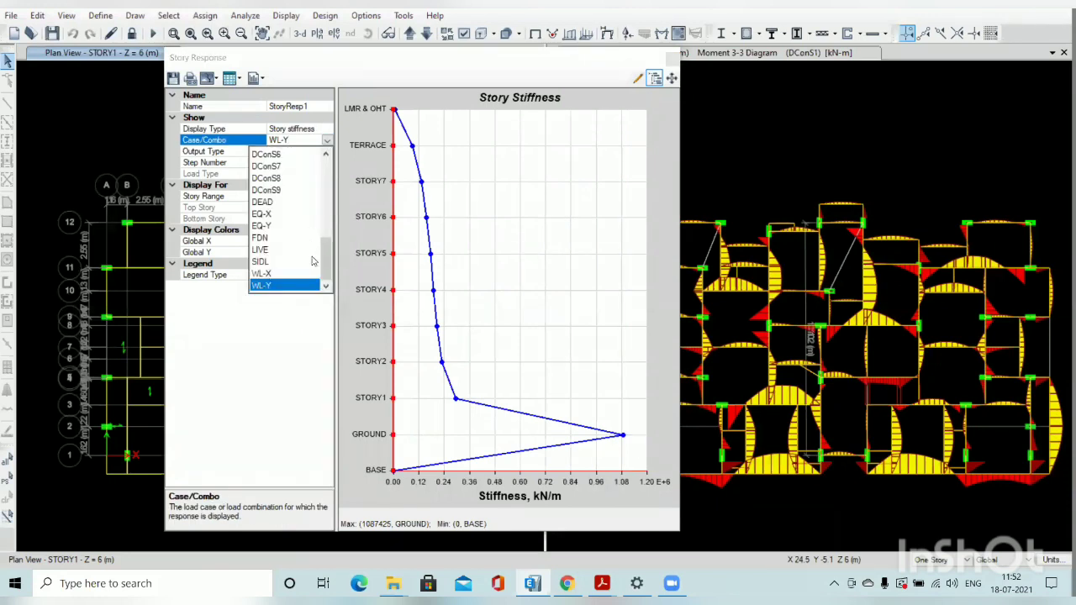
left_click(264, 211)
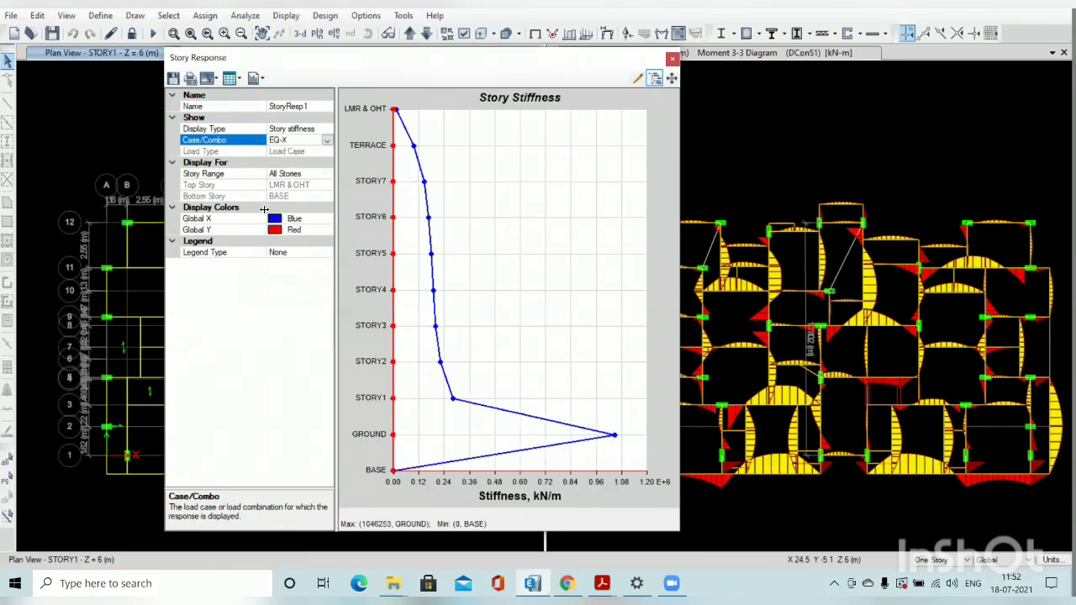
left_click(480, 211)
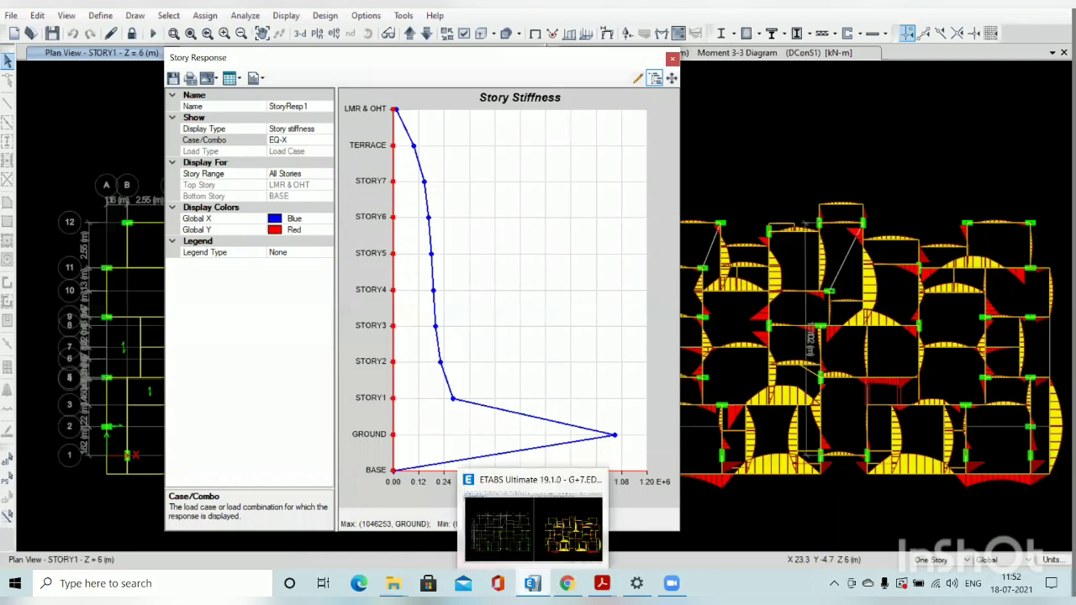
Open the Model drawings PDF and scroll through pages 1–5 to the typical floor column sizes plan.
left_click(602, 584)
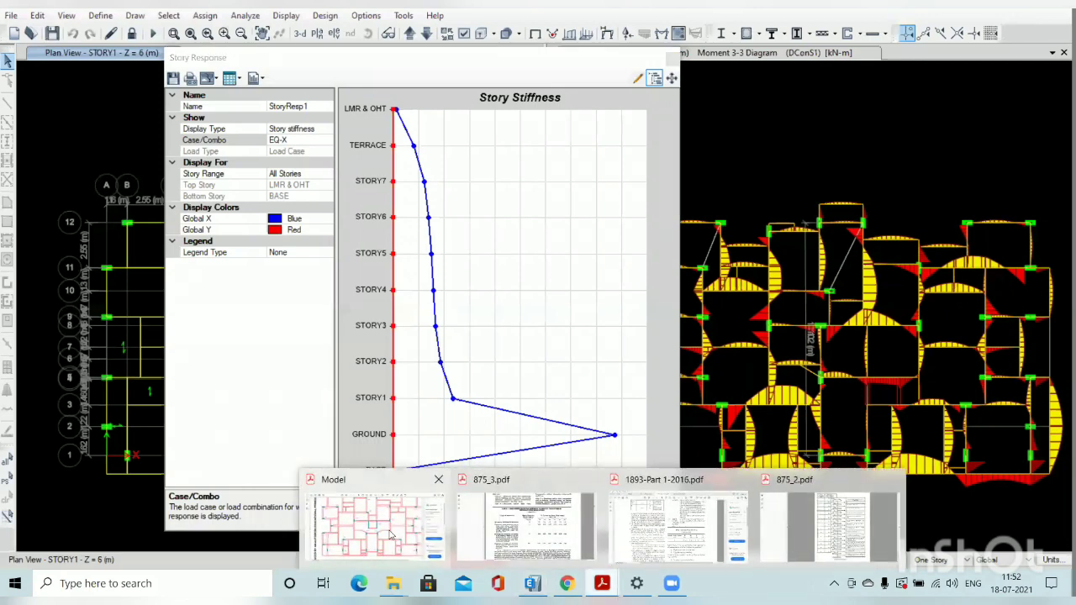
left_click(429, 534)
scroll(434, 383, "down", 3)
scroll(434, 383, "down", 5, "ctrl")
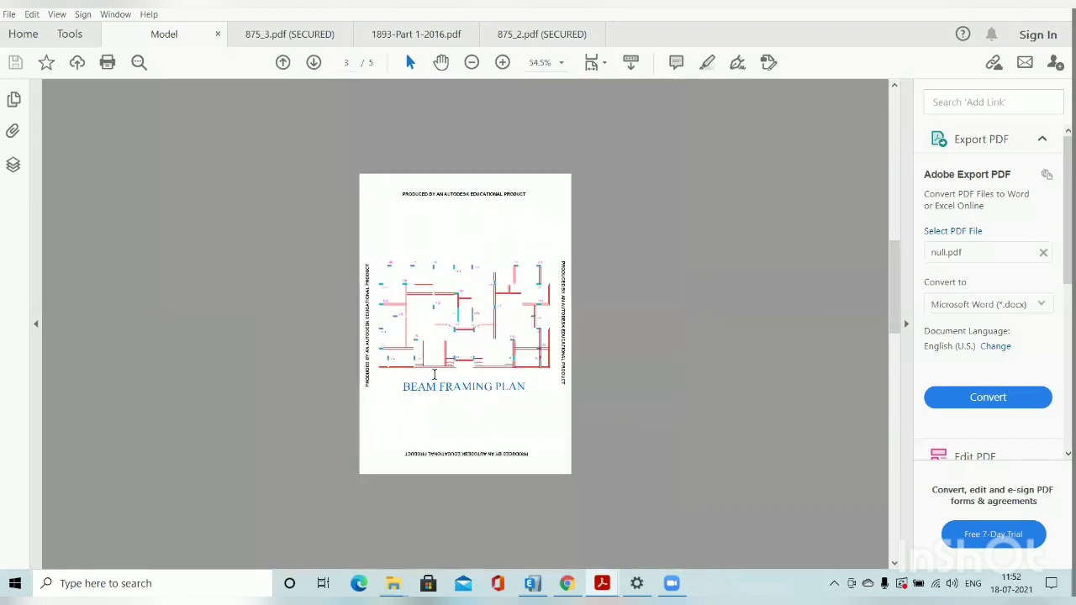
scroll(434, 383, "up", 3, "ctrl")
scroll(434, 380, "up", 10)
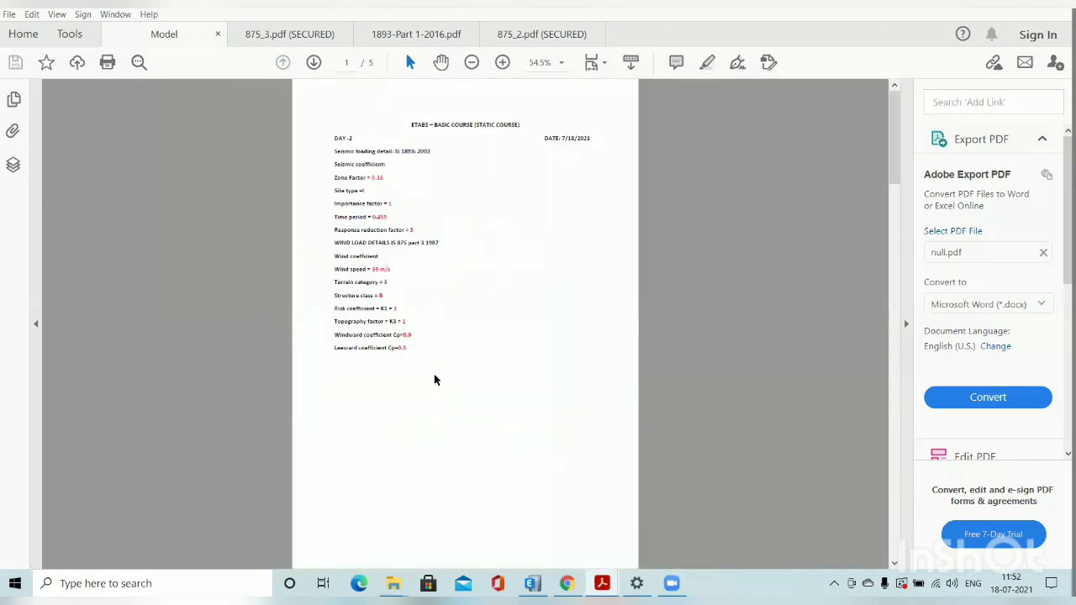
scroll(434, 380, "down", 10)
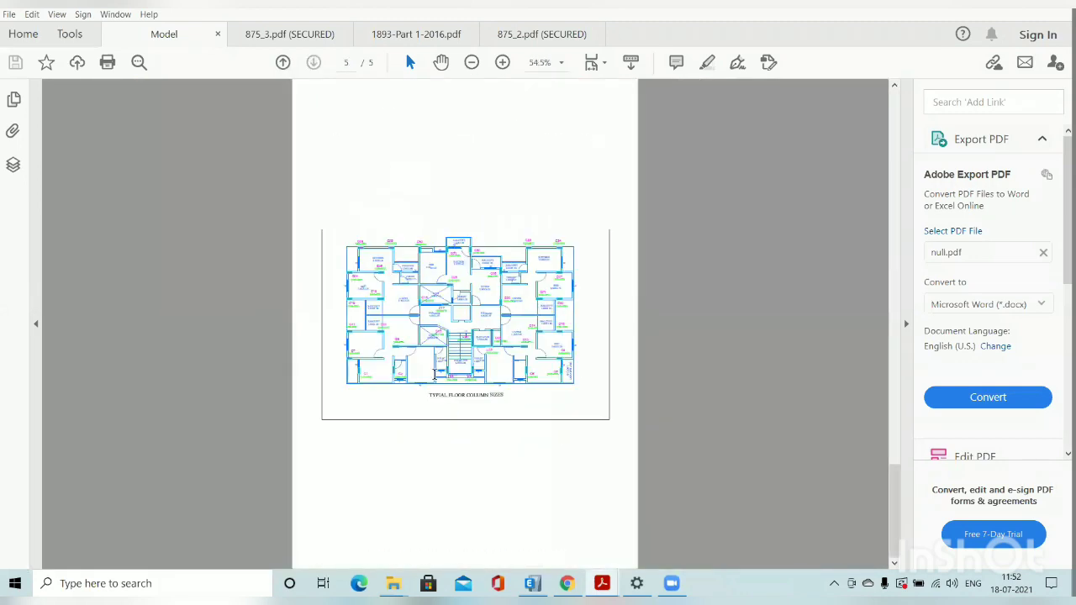
scroll(433, 376, "up", 1, "ctrl")
scroll(435, 383, "up", 1, "ctrl")
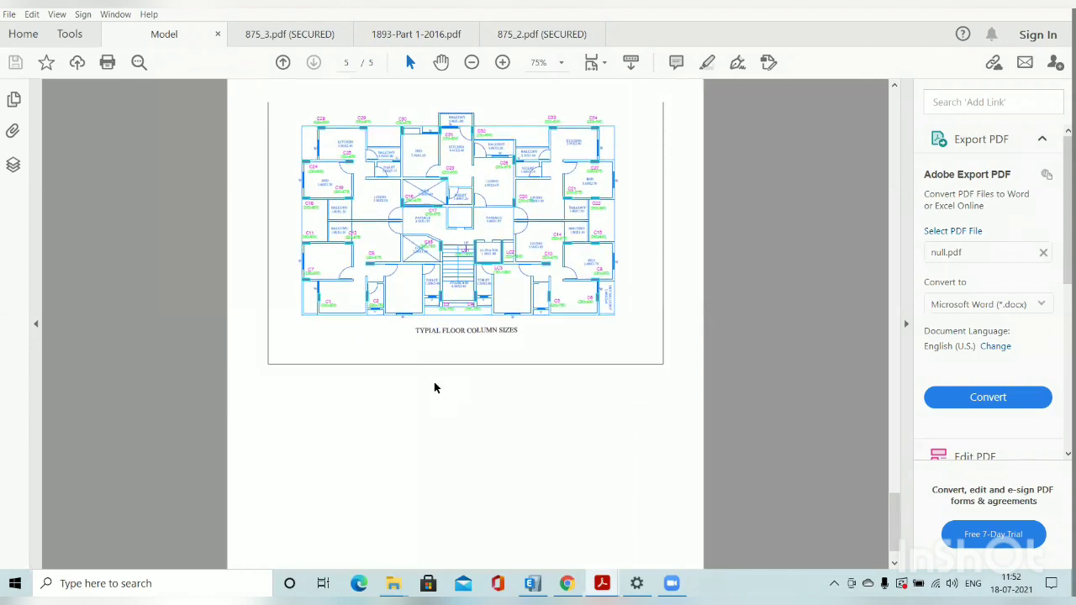
scroll(433, 383, "up", 5)
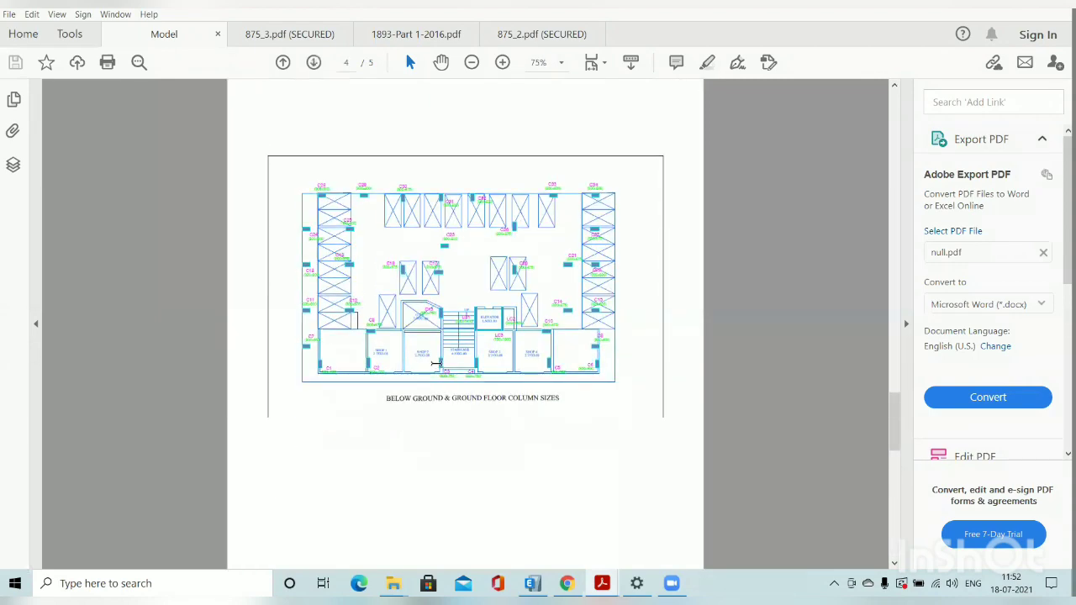
scroll(434, 363, "up", 1, "ctrl")
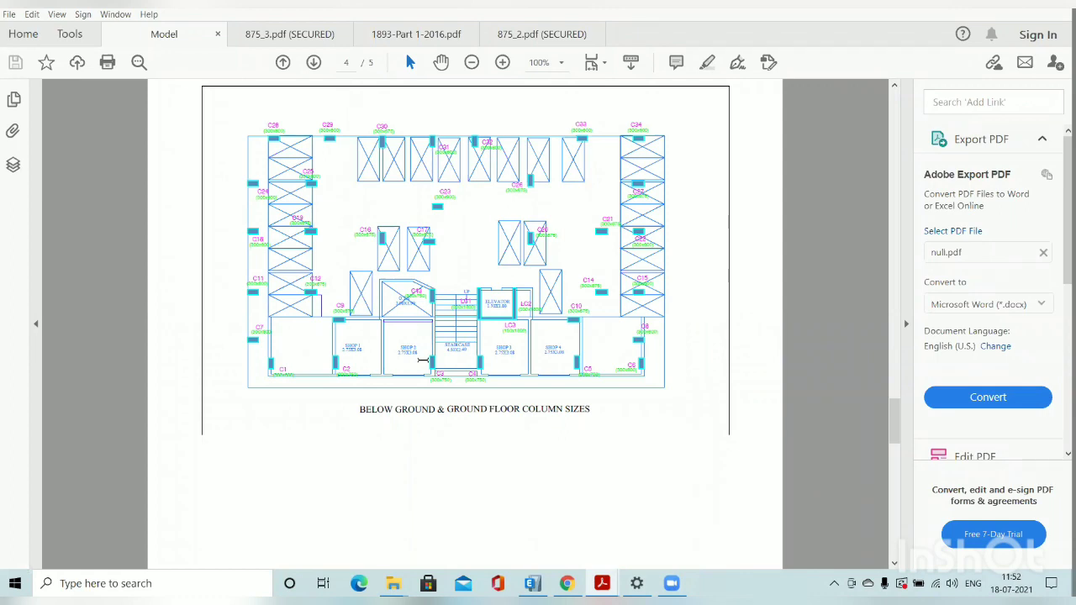
scroll(429, 361, "down", 10)
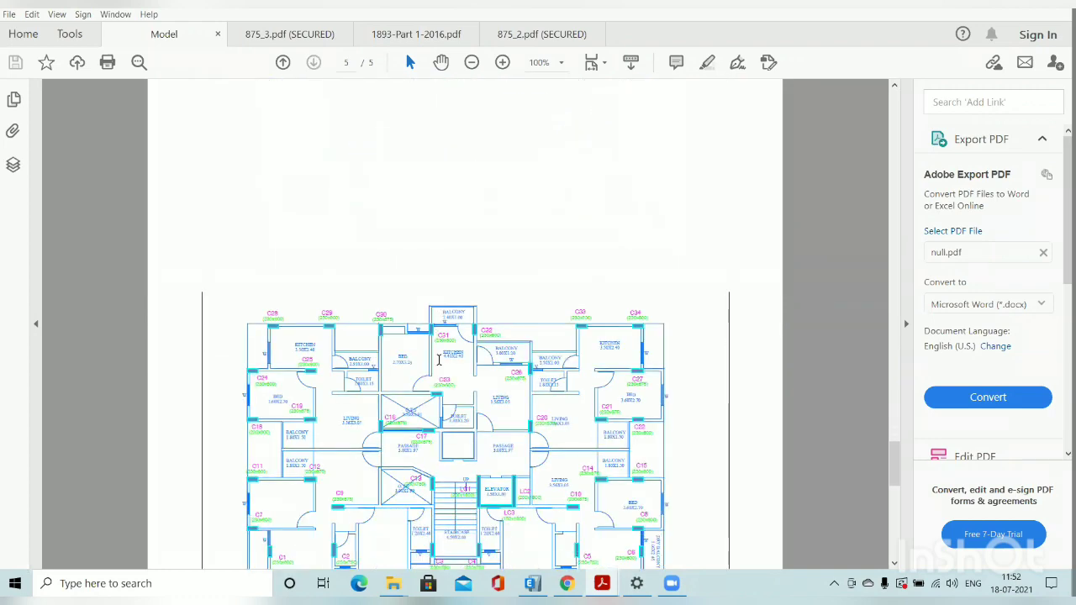
scroll(438, 360, "down", 3)
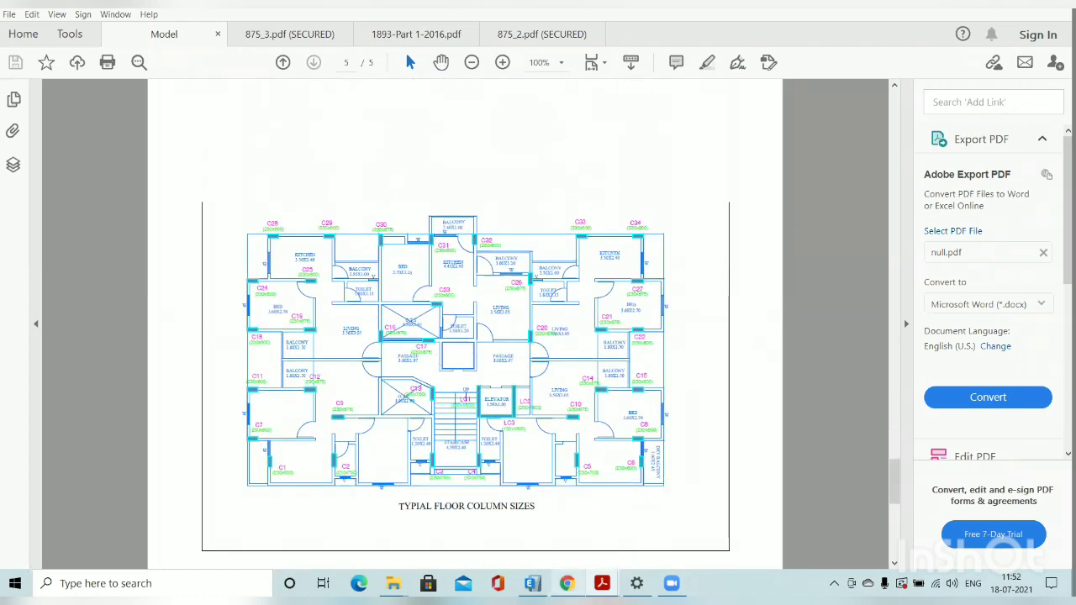
Back in ETABS, plot EQ-X auto lateral loads to diaphragm D1, peaking about 365 kN at STORY7.
left_click(533, 583)
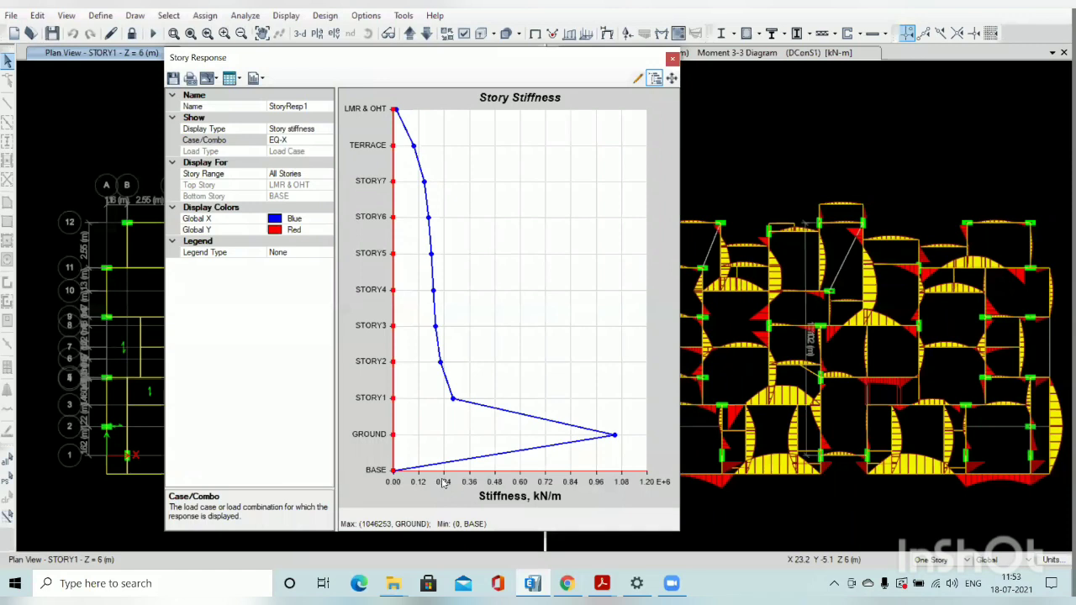
mouse_move(580, 448)
left_click(307, 132)
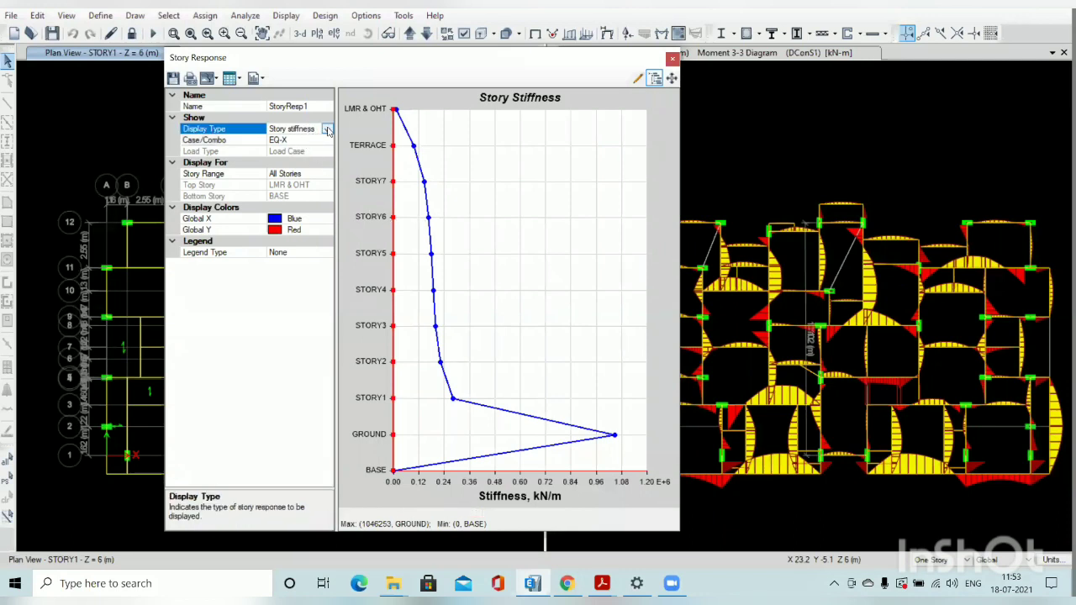
left_click(328, 131)
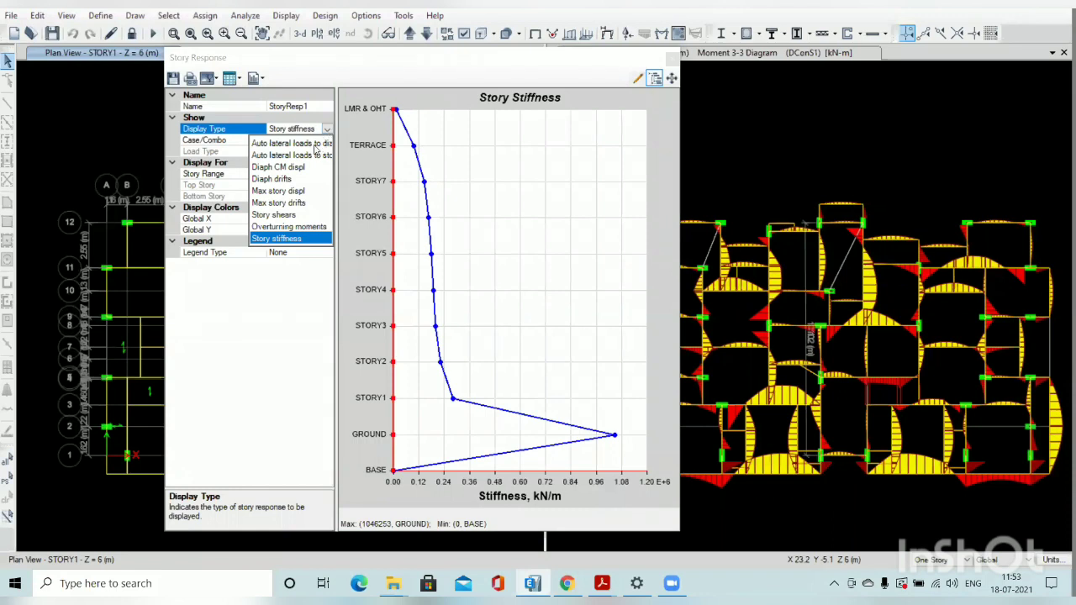
left_click(312, 144)
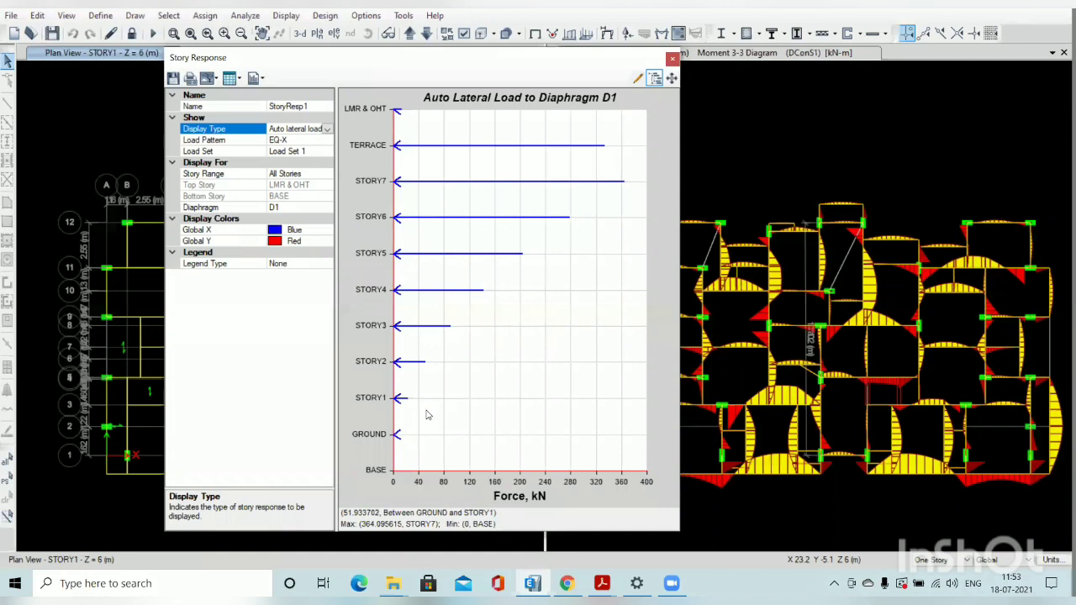
Compare EQ-X auto lateral loads to stories and to diaphragms, ending on stories (peak ~372.5 kN at STORY7).
left_click(327, 130)
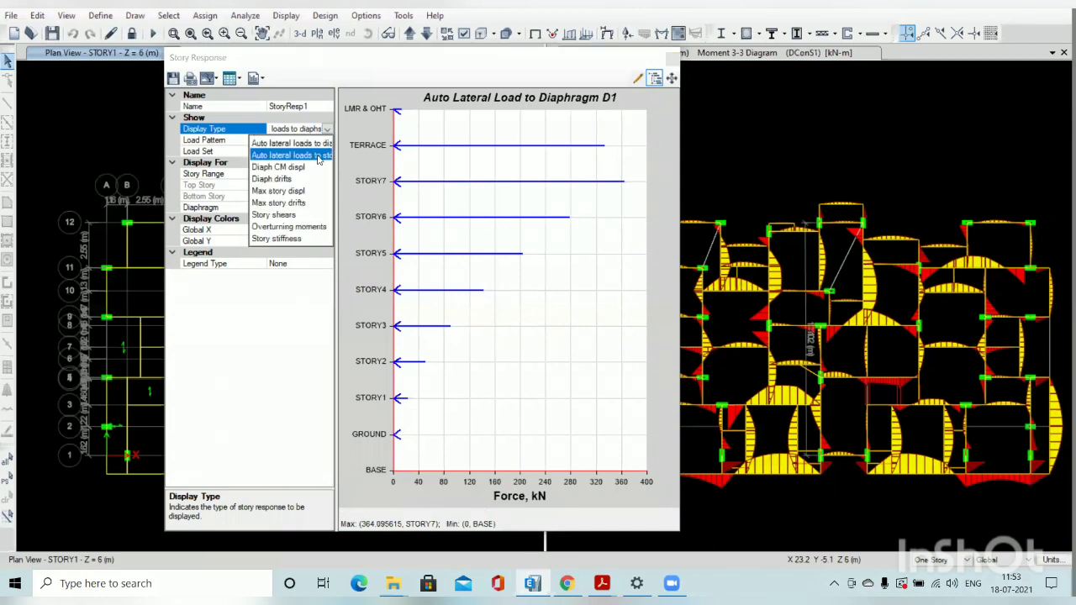
left_click(320, 156)
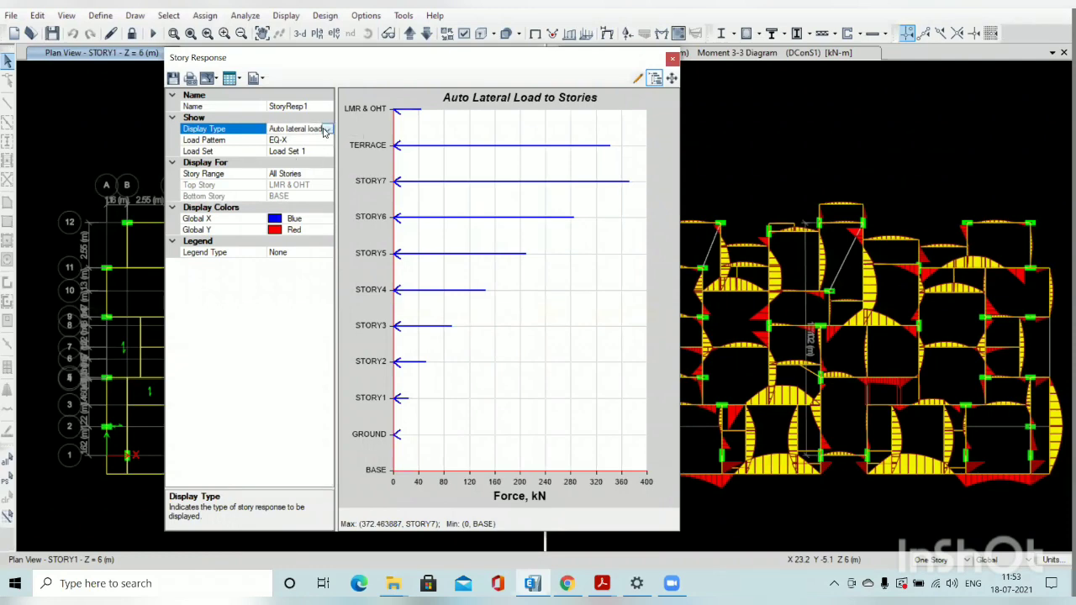
left_click(328, 130)
left_click(306, 143)
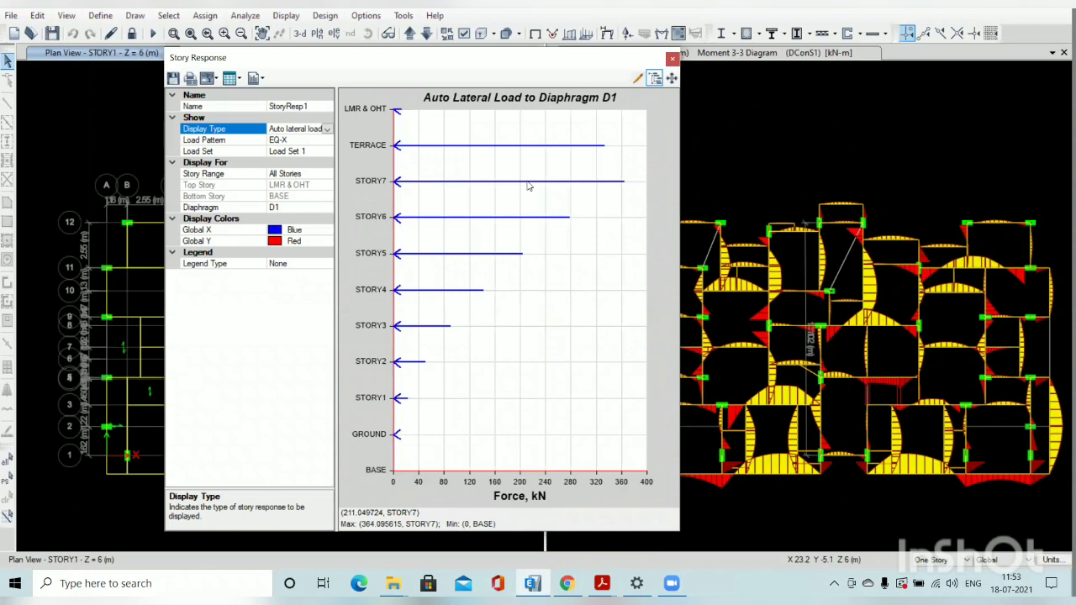
left_click(327, 129)
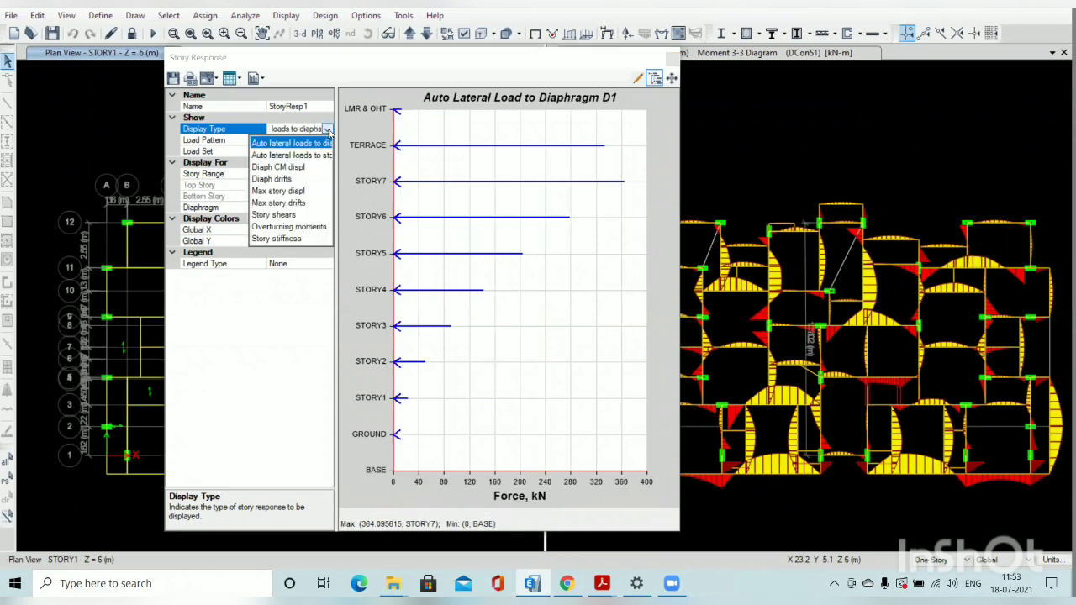
left_click(306, 156)
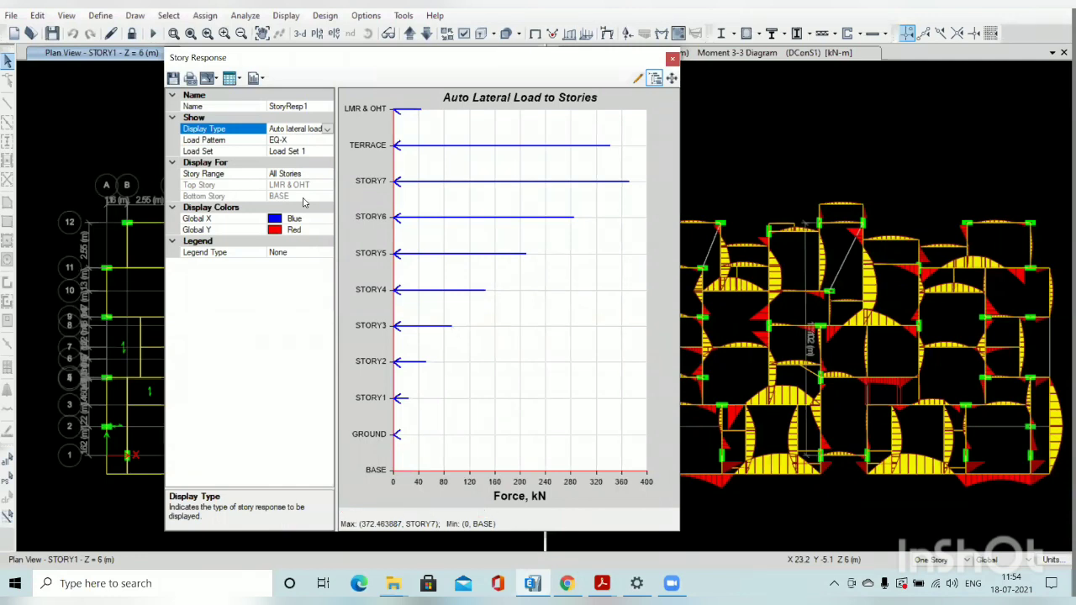
Plot the story lateral loads for the EQ-Y load pattern.
left_click(309, 140)
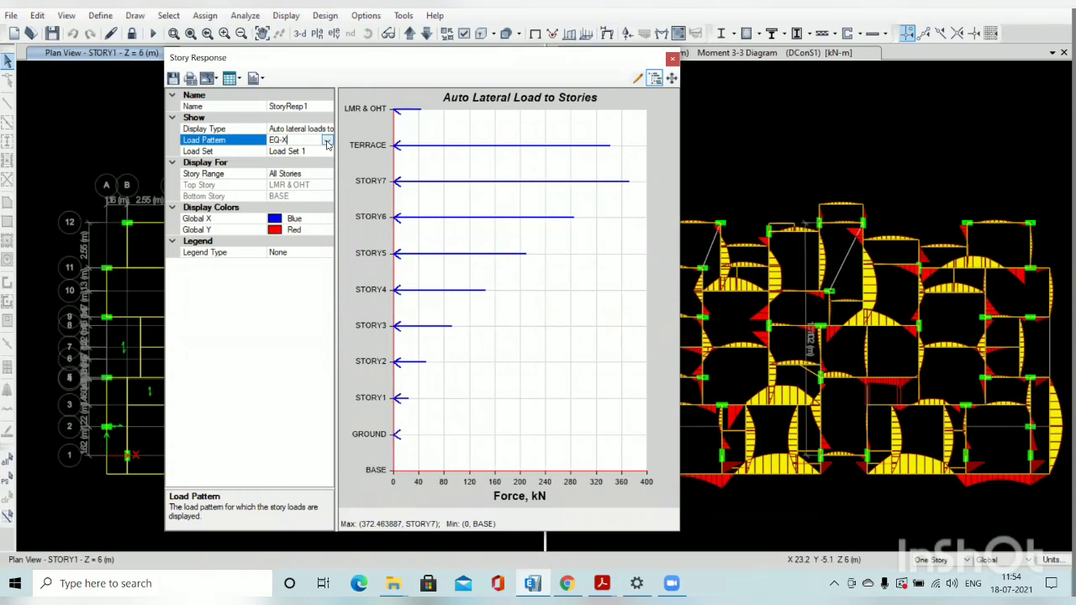
left_click(517, 351)
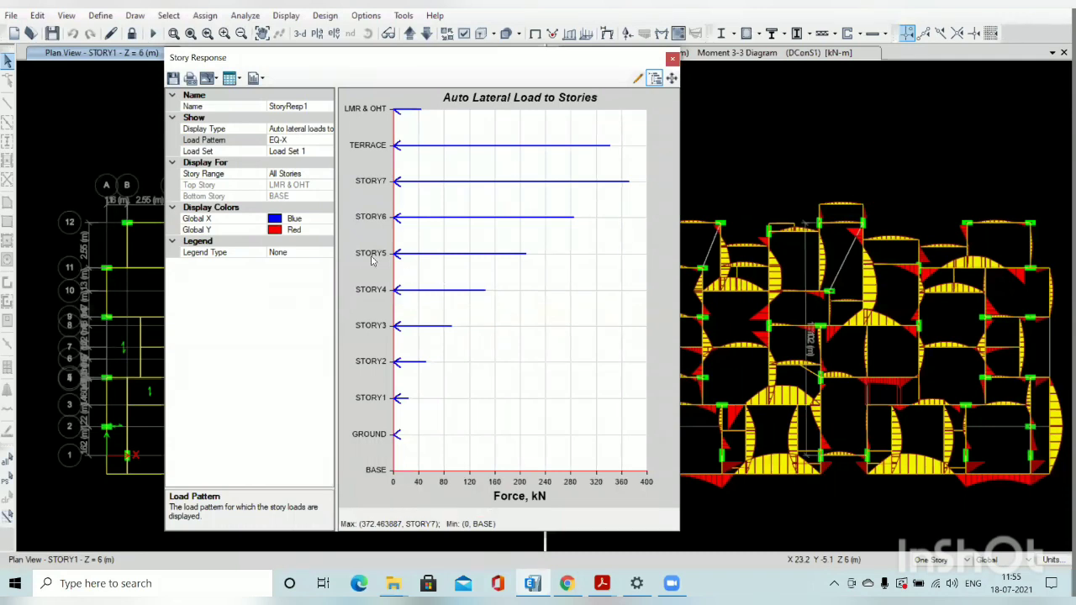
left_click(296, 140)
left_click(327, 141)
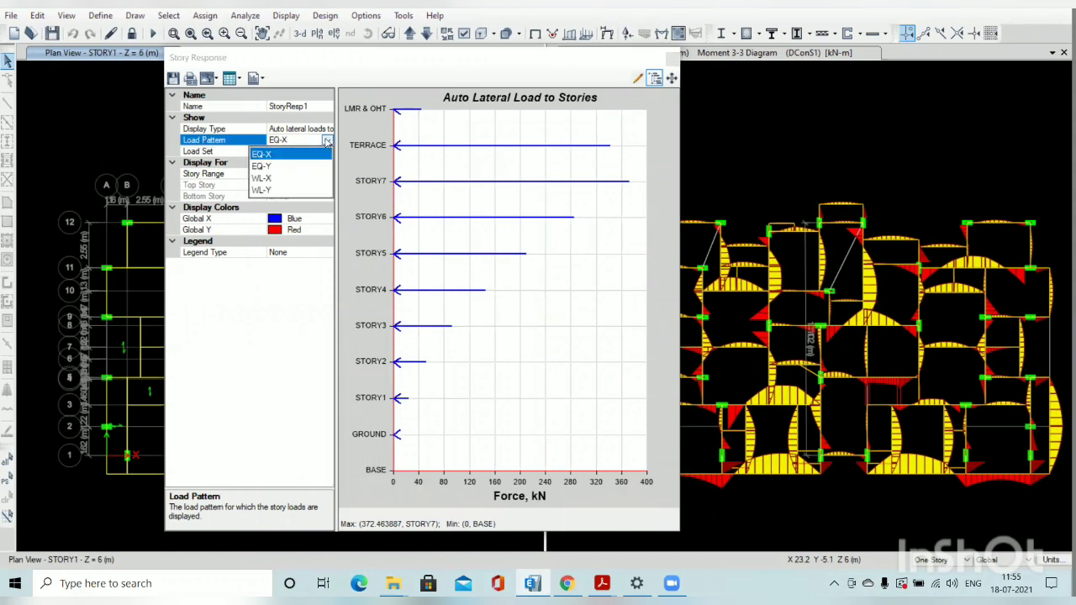
left_click(283, 167)
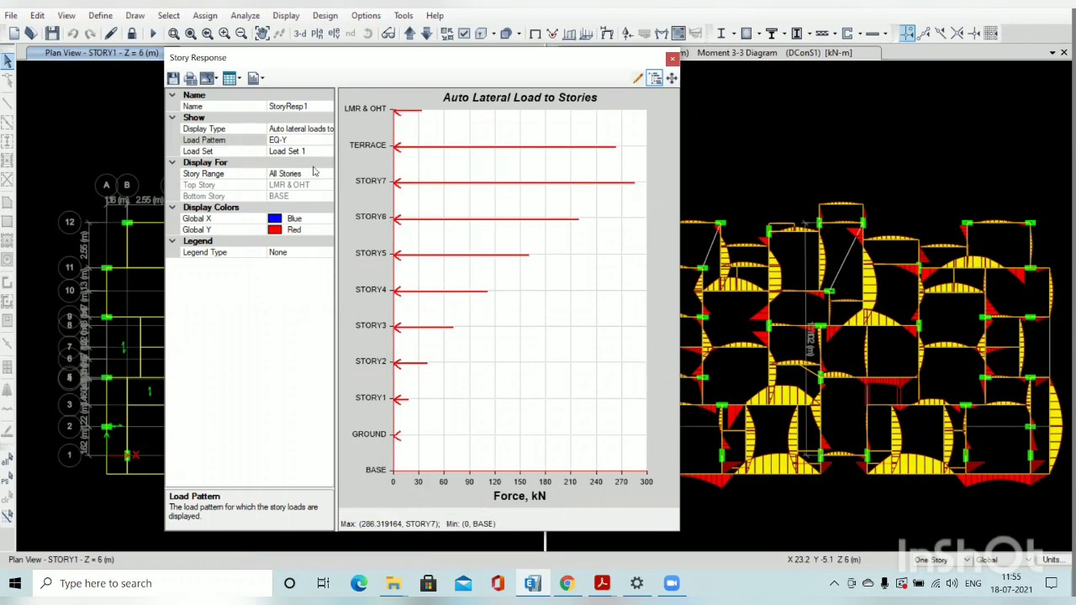
Switch the story lateral load plot back to the EQ-X load pattern.
left_click(303, 139)
left_click(327, 140)
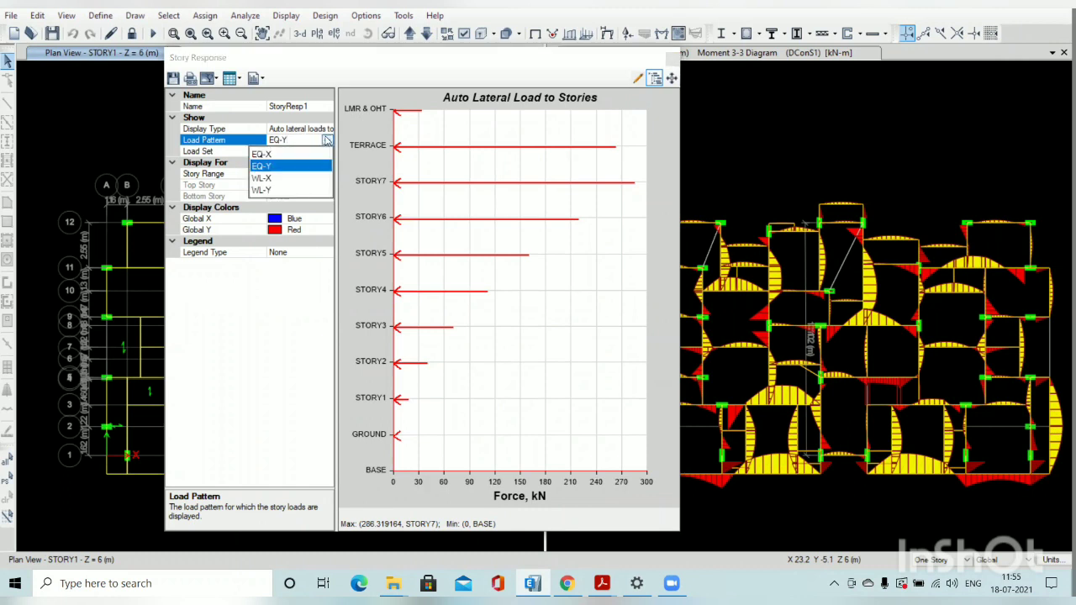
left_click(287, 155)
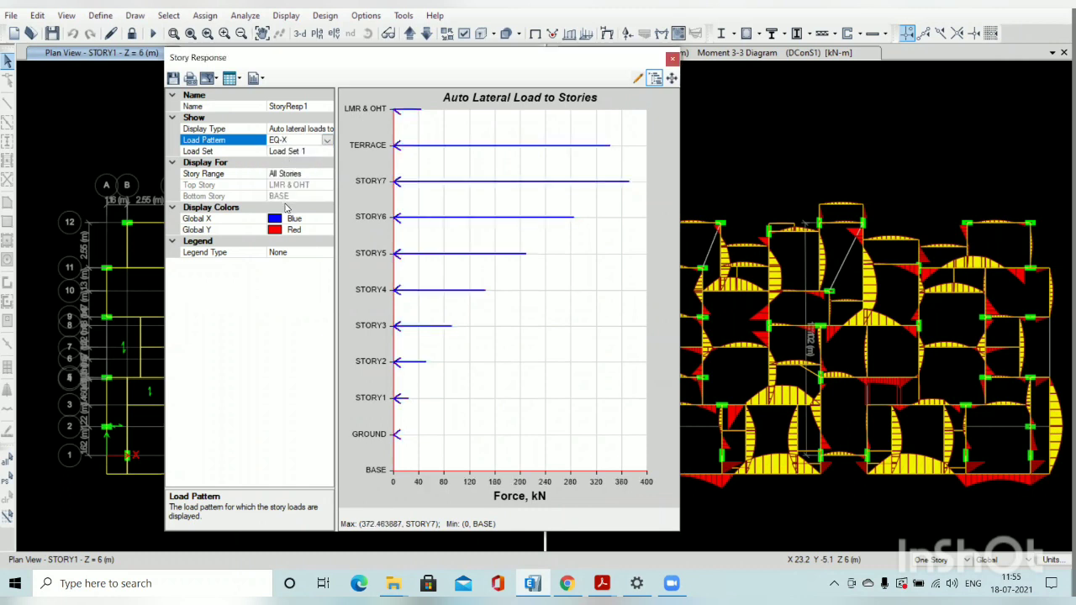
left_click(326, 141)
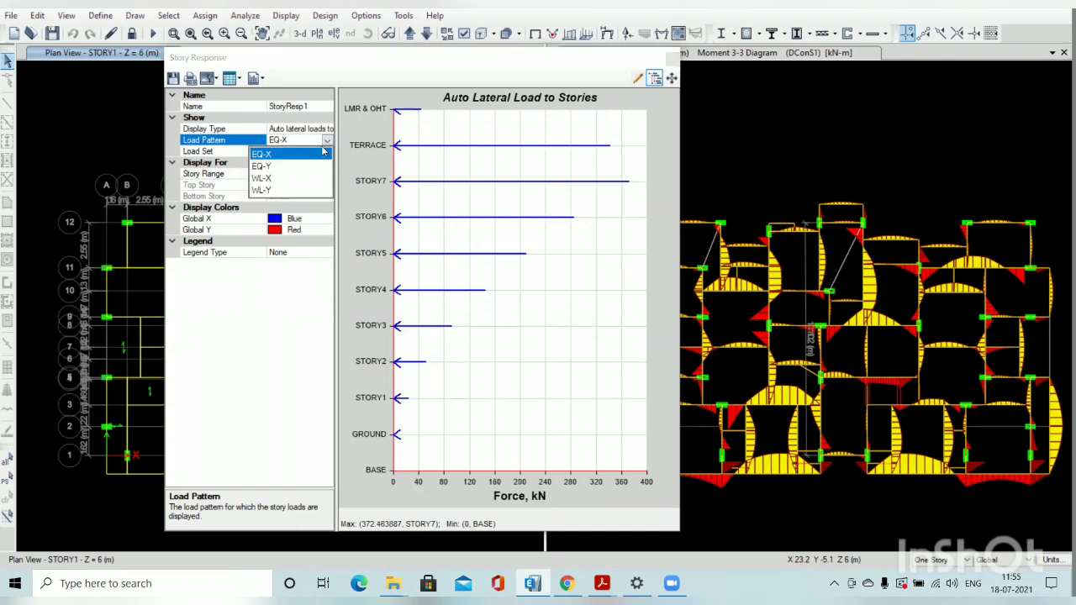
left_click(327, 143)
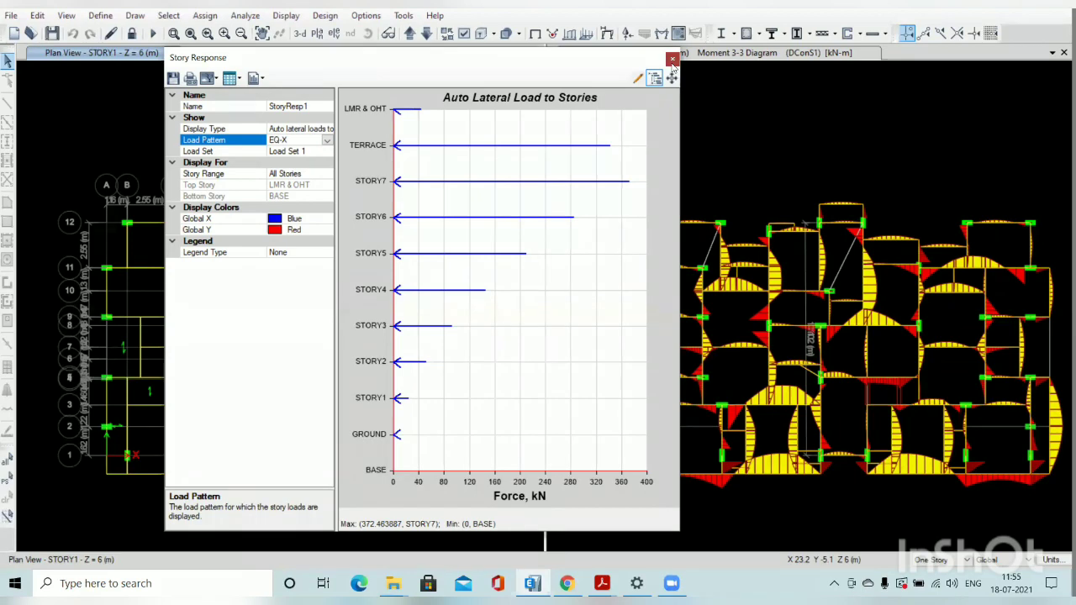
Glance at the model drawings PDF, then return to ETABS's Display menu.
key("alt+Tab")
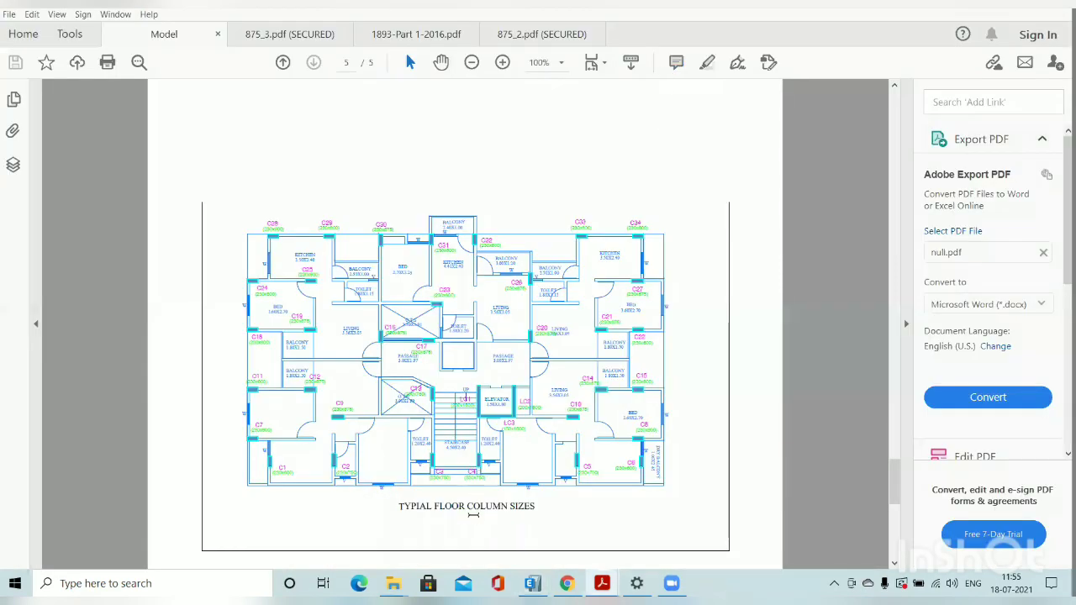
key("alt+Tab")
left_click(287, 16)
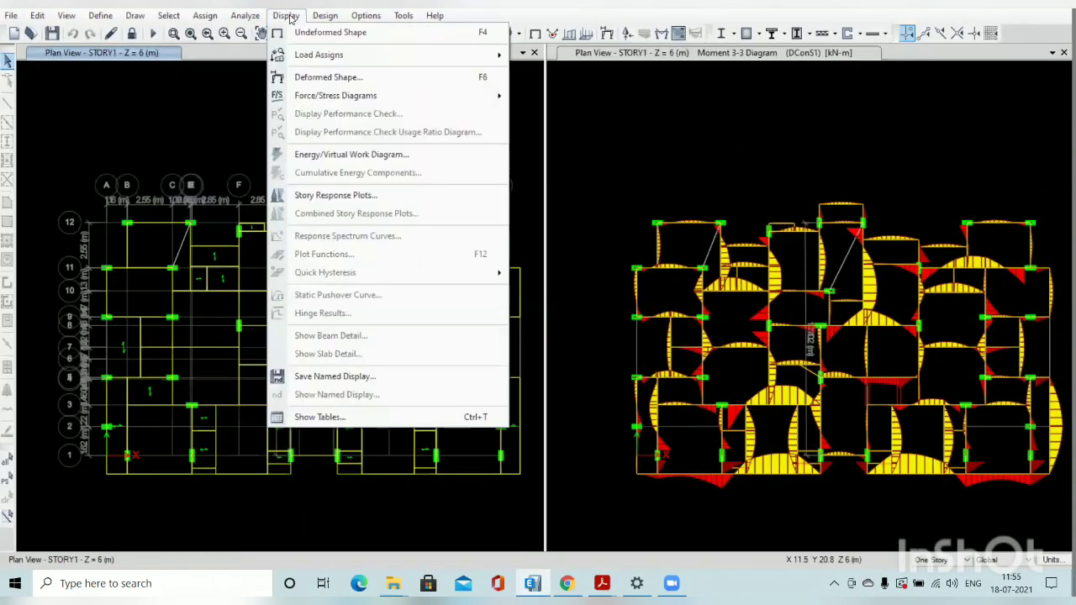
Open a Maximum Story Displacement plot for the DEAD case, then close it.
left_click(321, 201)
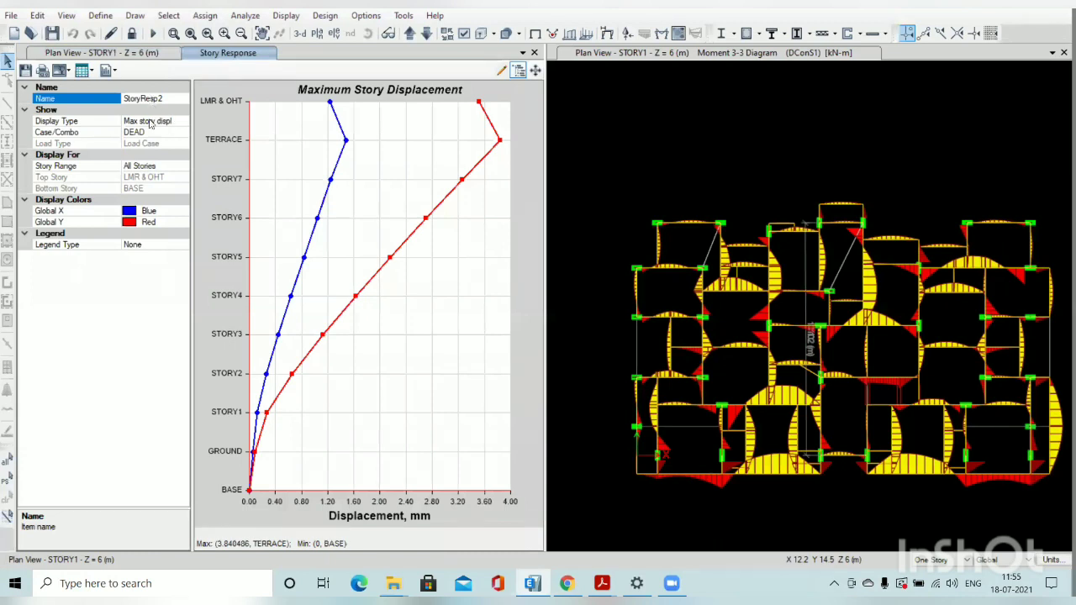
left_click(151, 122)
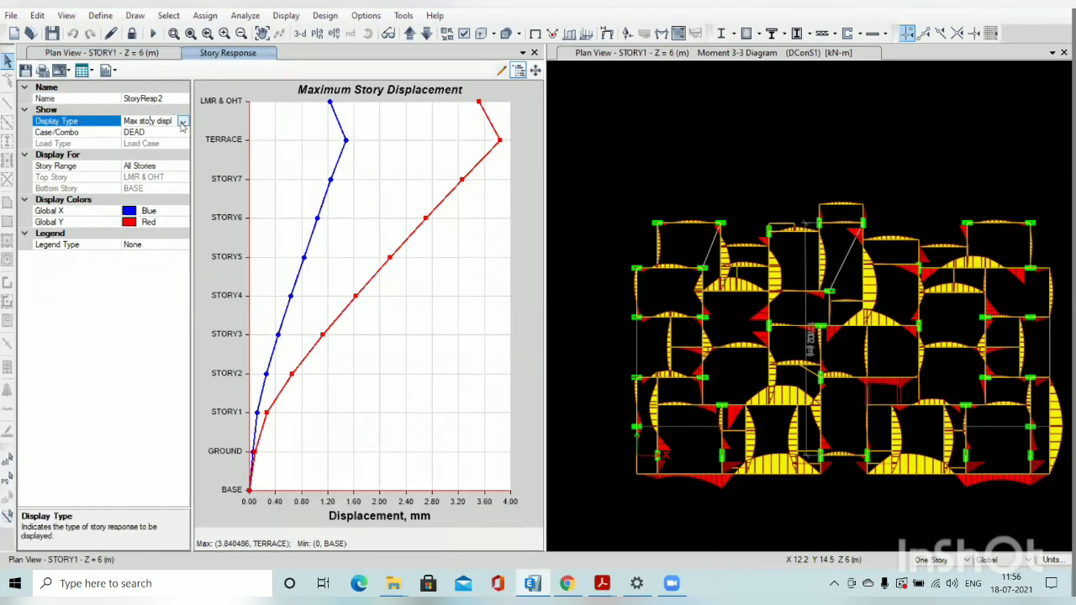
left_click(182, 123)
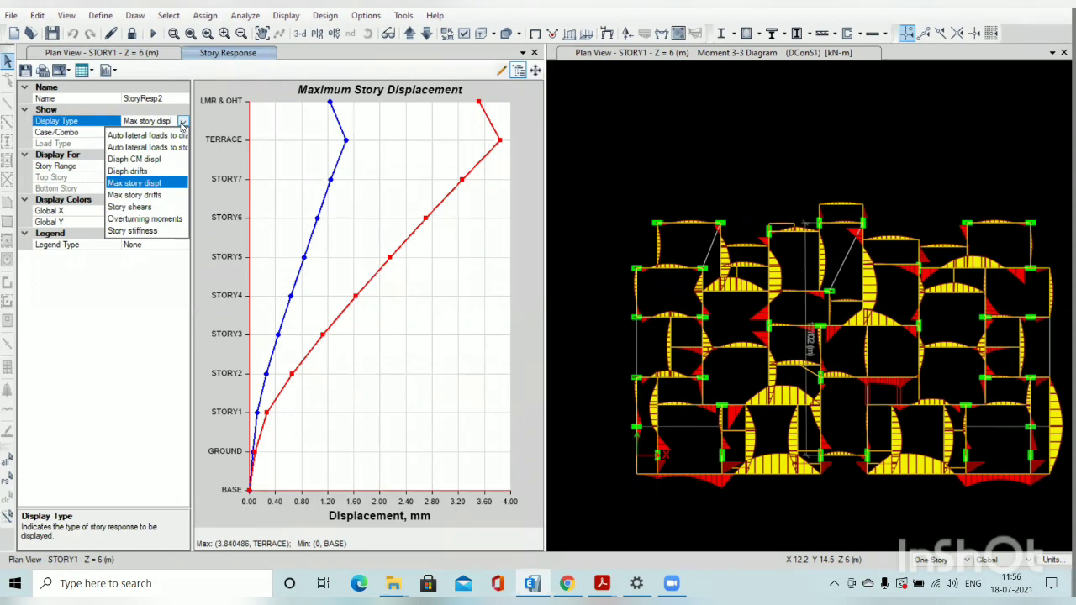
left_click(183, 122)
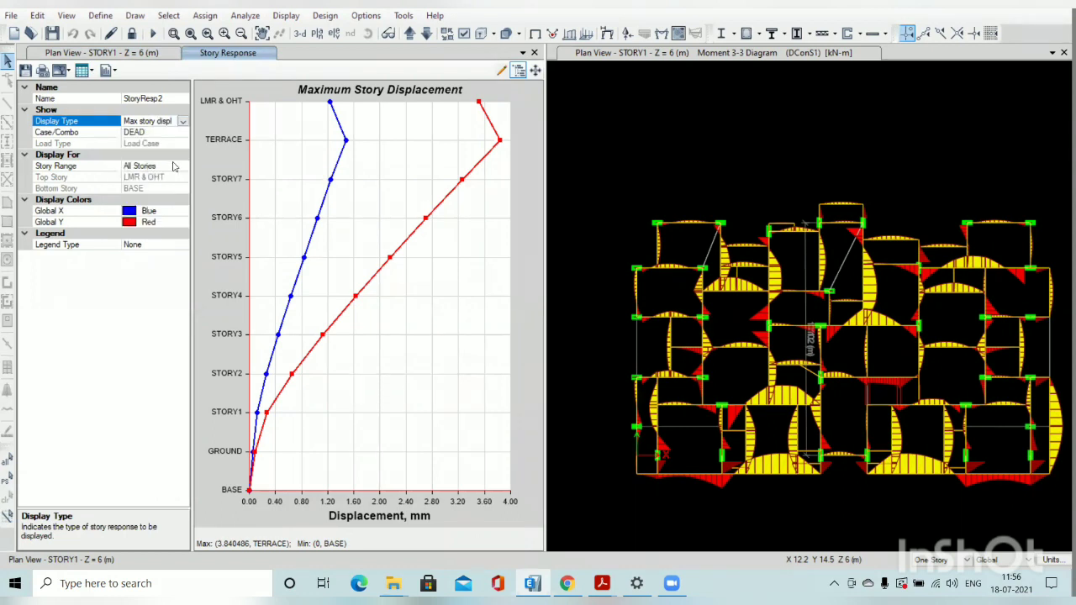
left_click(152, 132)
left_click(182, 132)
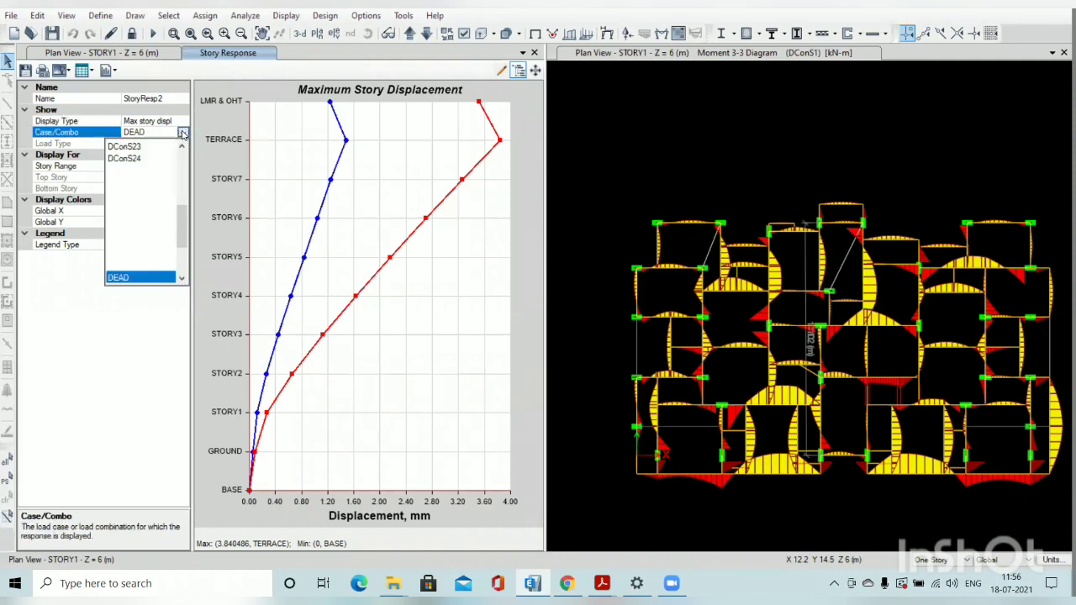
left_click_drag(182, 232, 185, 174)
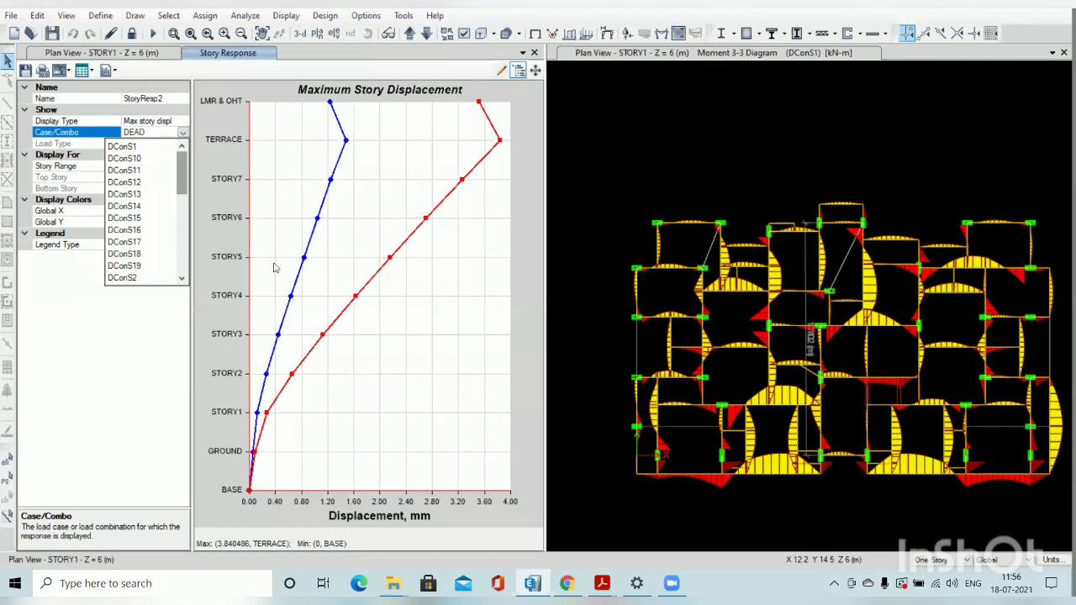
left_click(376, 360)
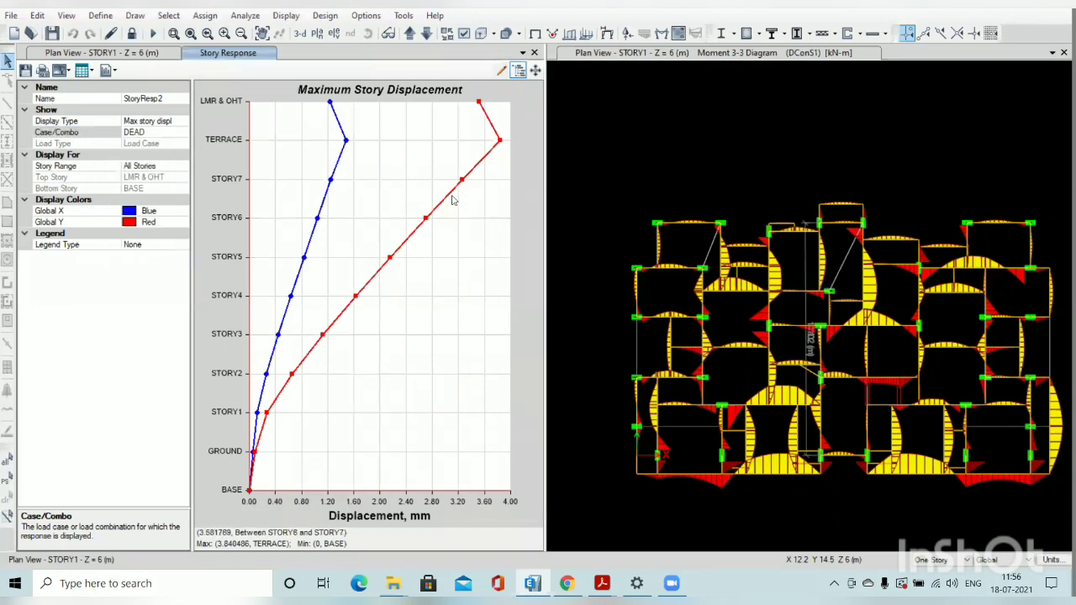
left_click(534, 53)
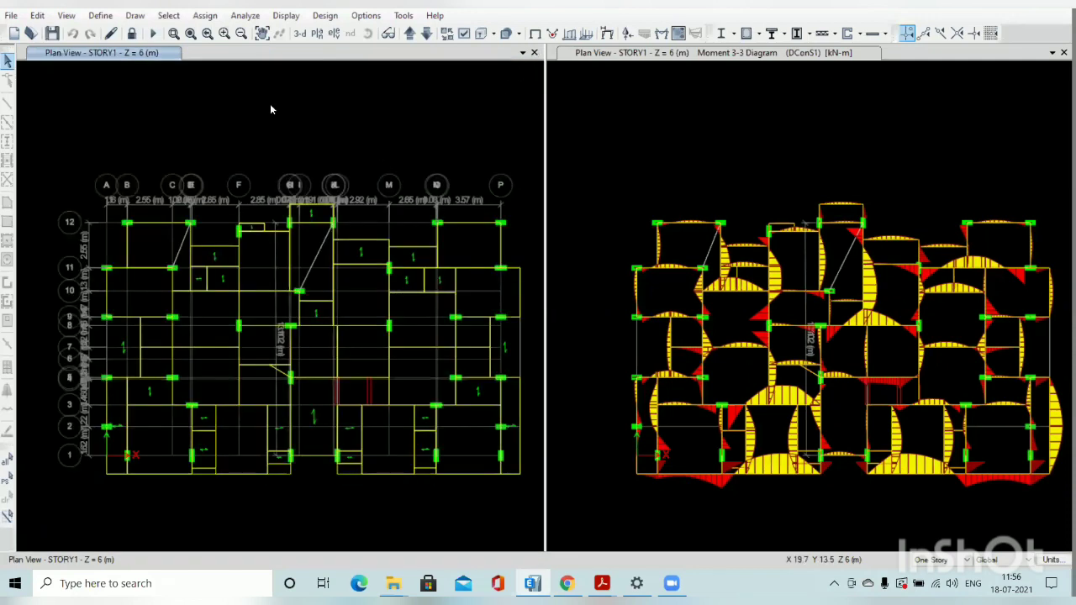
Unlock the model, accepting deletion of its analysis results, and go to the Define menu.
left_click(132, 33)
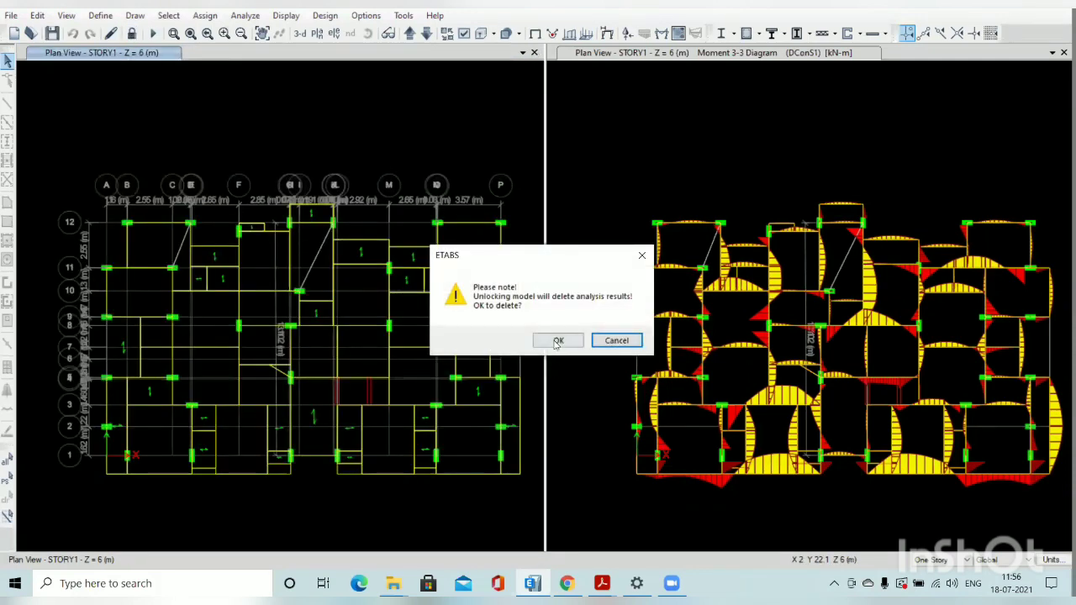
left_click(558, 342)
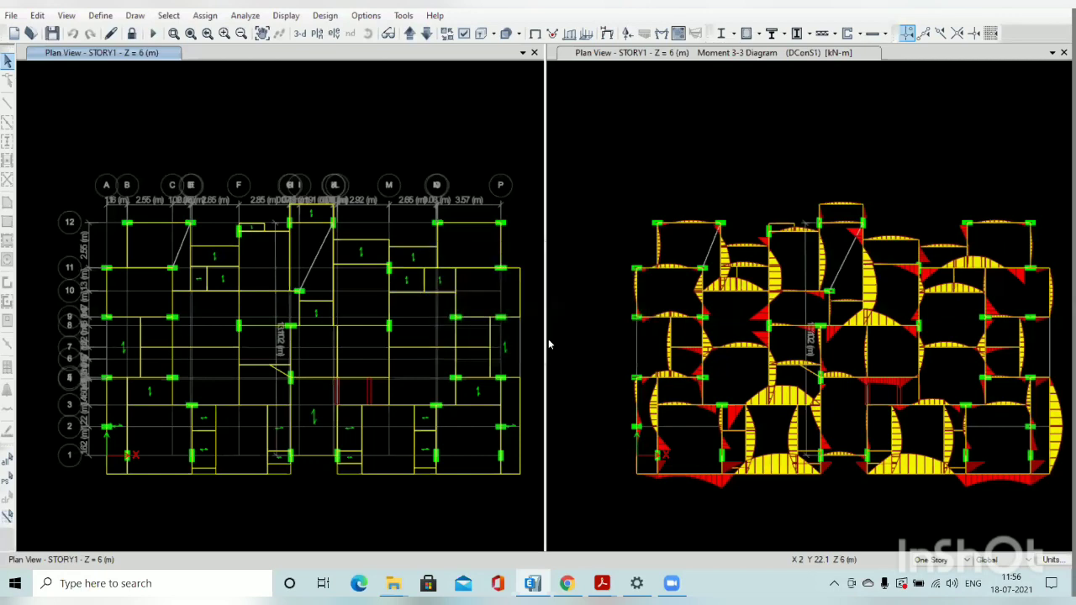
left_click(100, 15)
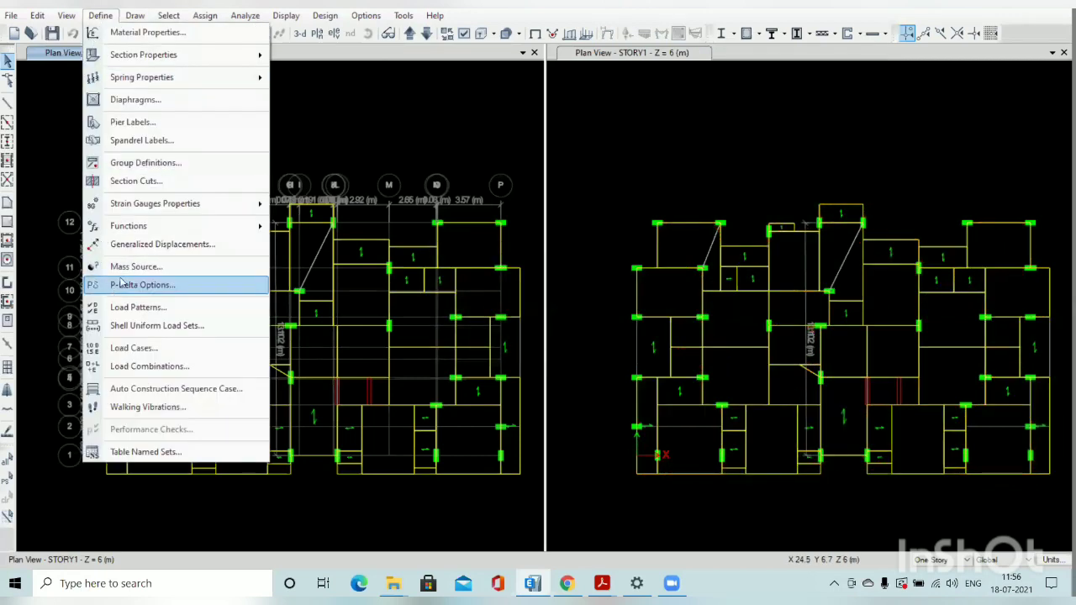
Review the WL-X wind load's directions and exposure widths without changing them.
left_click(127, 308)
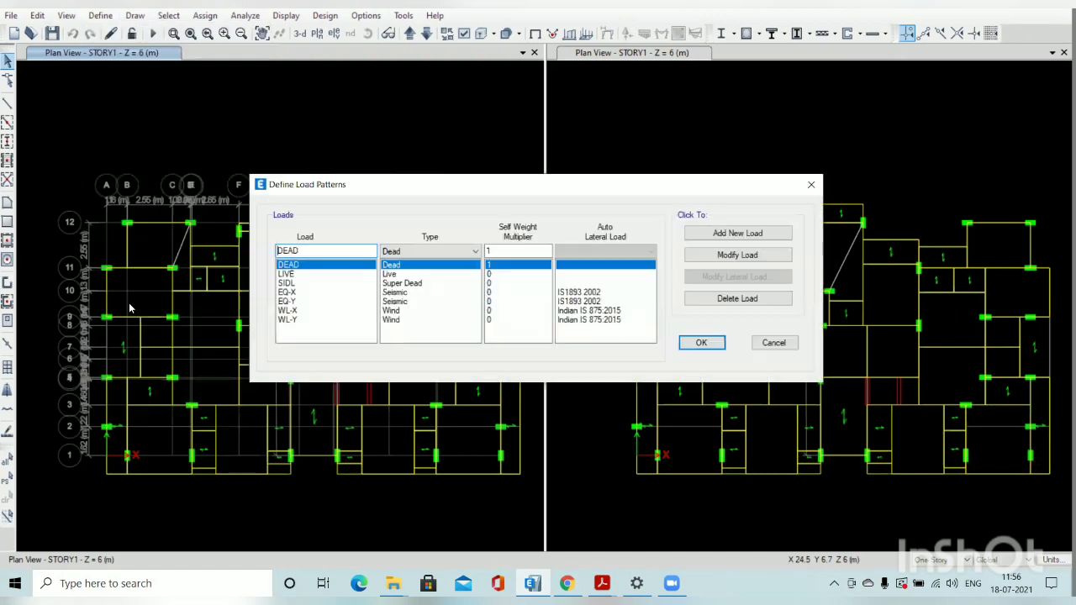
left_click(397, 310)
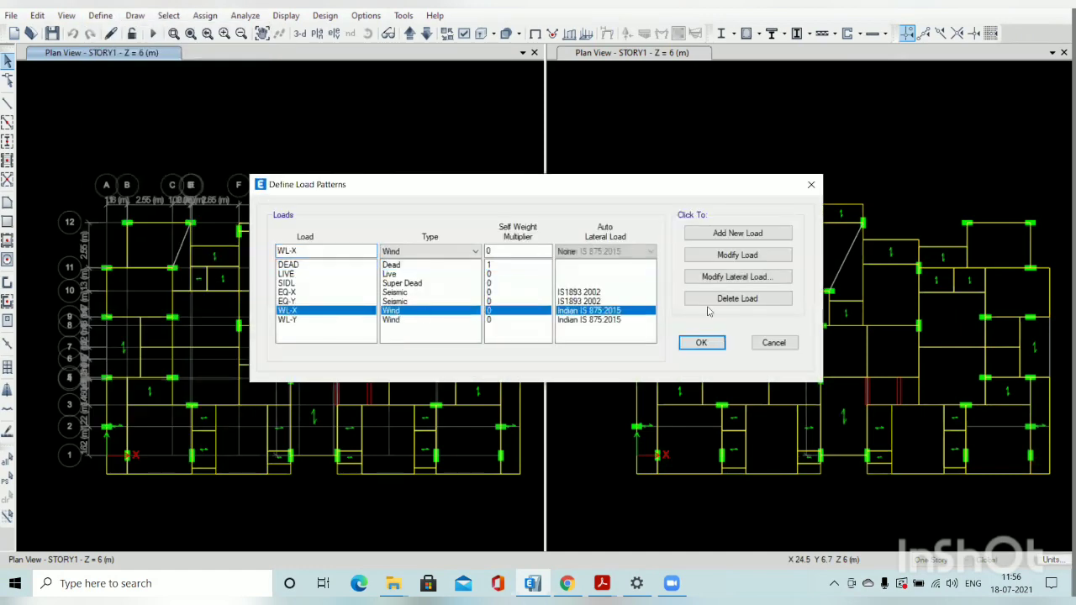
left_click(731, 278)
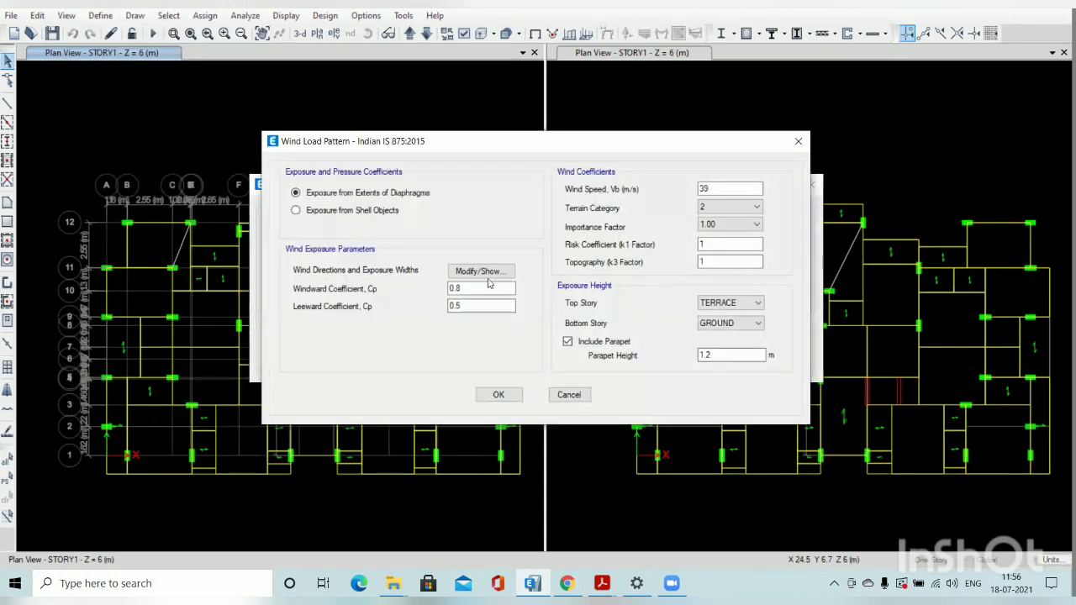
left_click(481, 271)
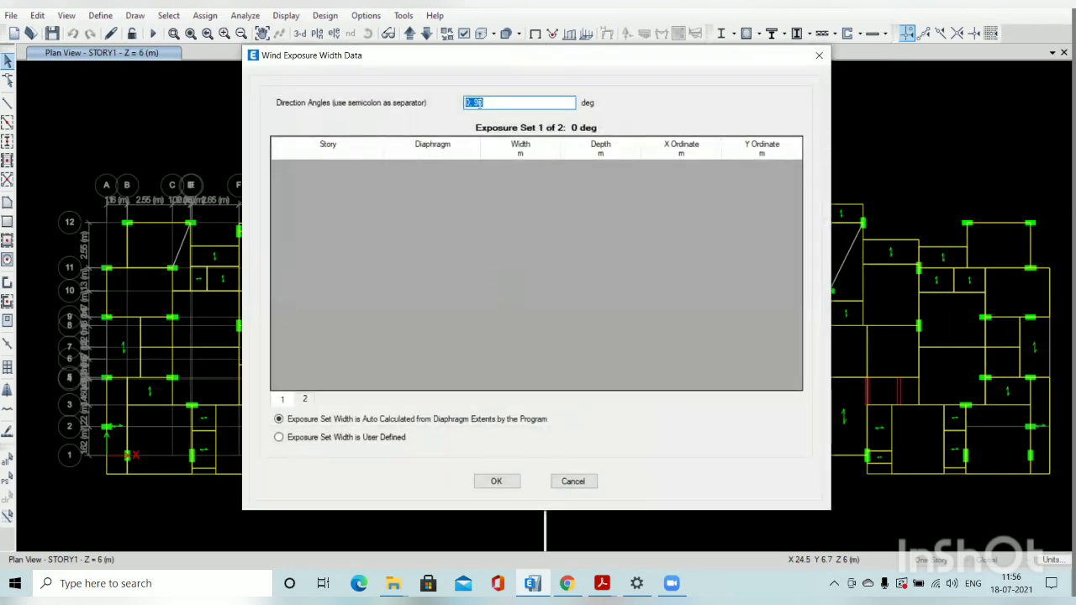
left_click(572, 482)
left_click(568, 394)
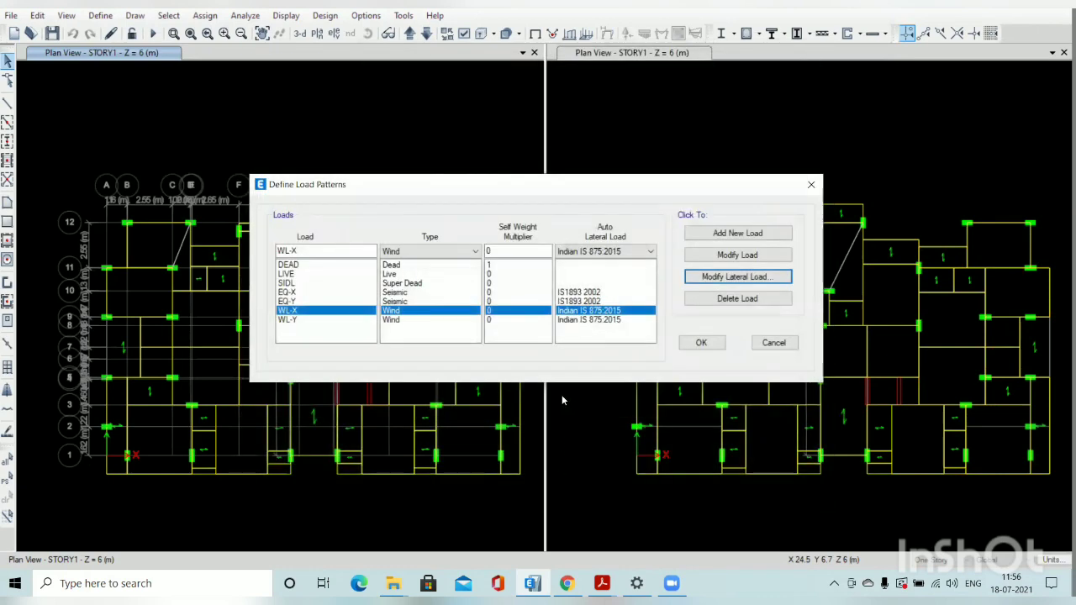
Open the WL-Y exposure data and make a first entry of 5 in the direction angles.
left_click(586, 321)
left_click(732, 277)
left_click(497, 271)
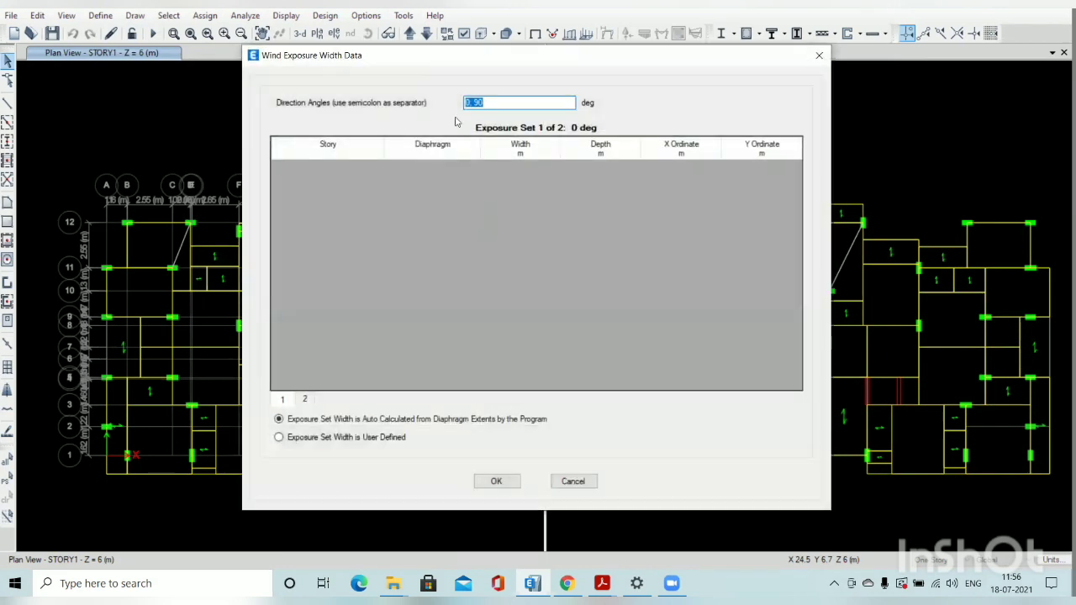
type("5")
key("Return")
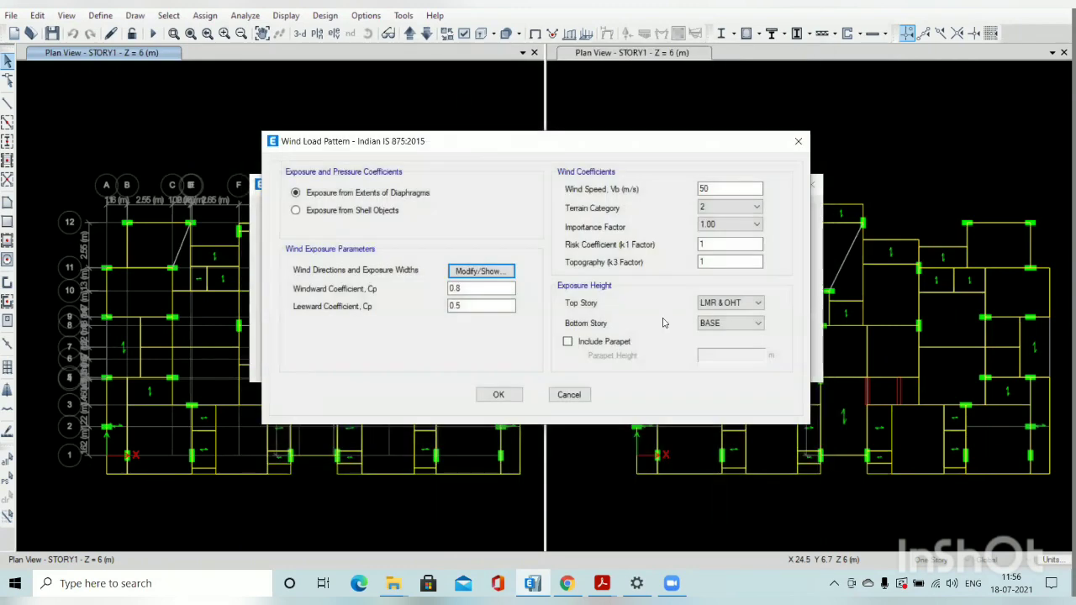
Set the WL-Y direction angles to 90; 0 and accept all load pattern dialogs.
left_click(481, 270)
left_click(467, 103)
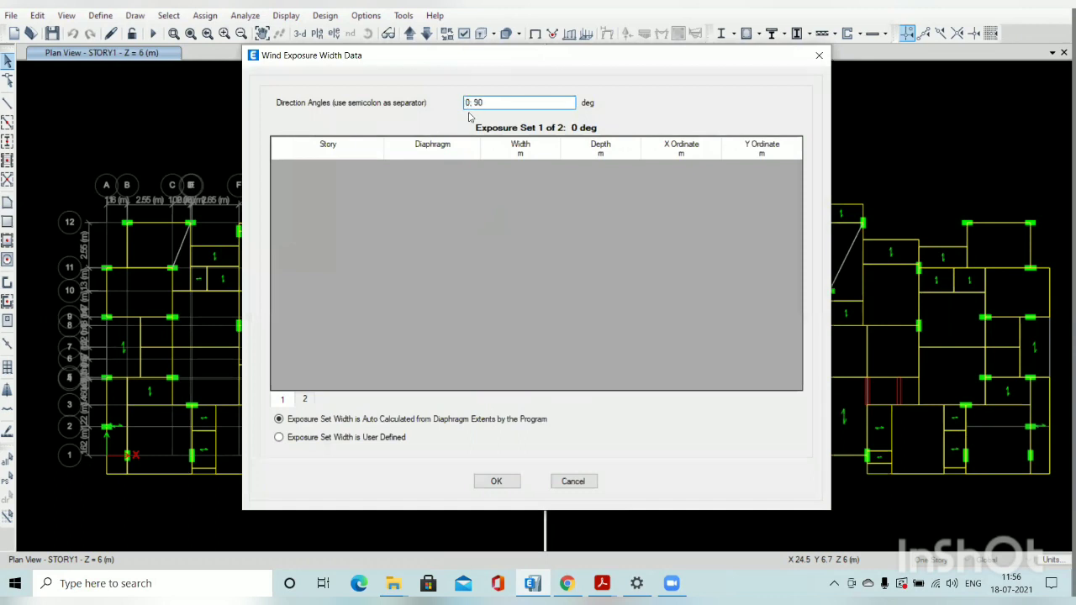
type("9")
key("BackSpace")
key("BackSpace")
type("0")
left_click(495, 480)
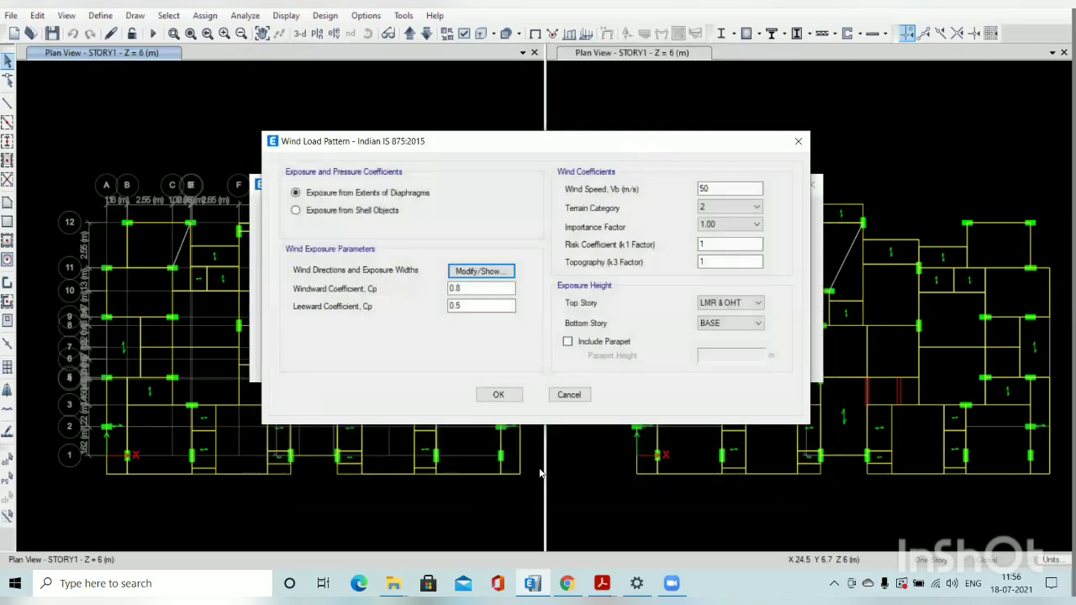
left_click(496, 394)
left_click(702, 343)
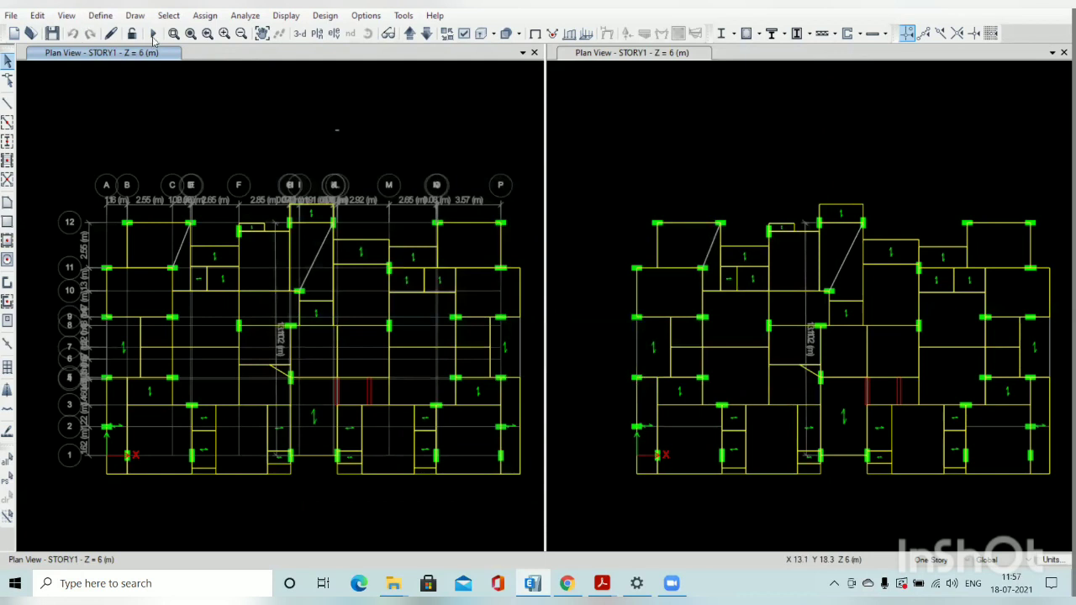
Rerun the analysis so STORY1 shows DEAD displacements from -3.84 to 1.482 mm.
left_click(153, 34)
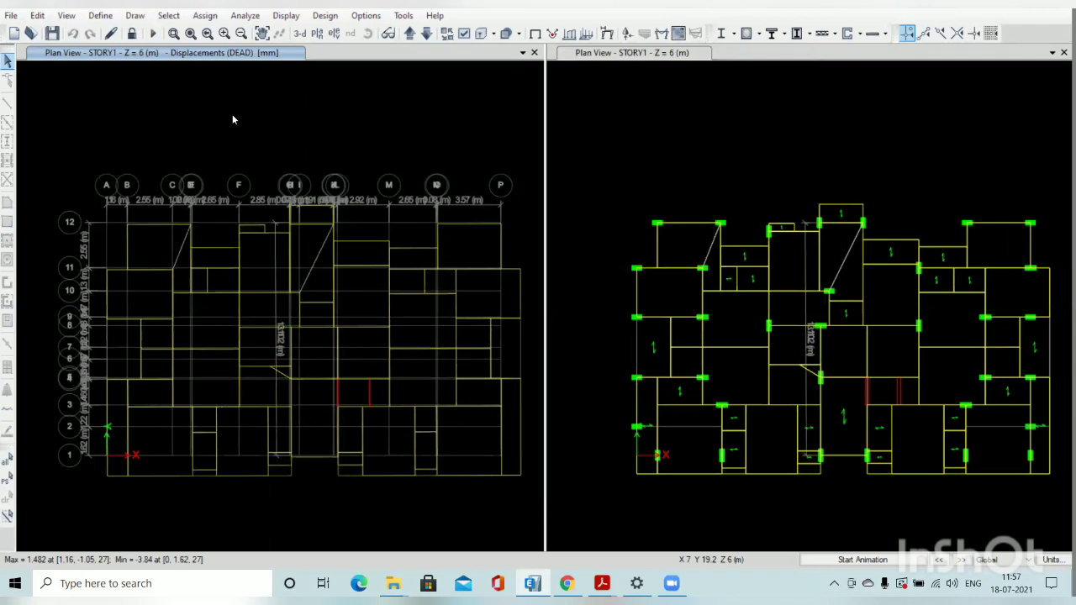
Plot maximum story displacement for the WL-Y case, peaking near 22.86 mm at LMR & OHT.
left_click(290, 21)
left_click(311, 195)
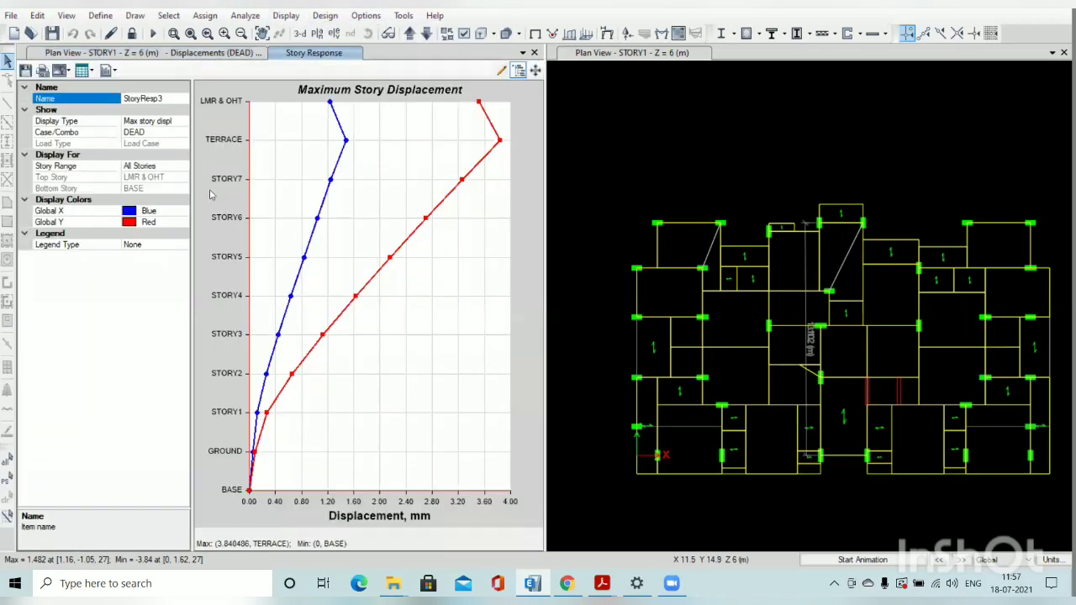
left_click(167, 132)
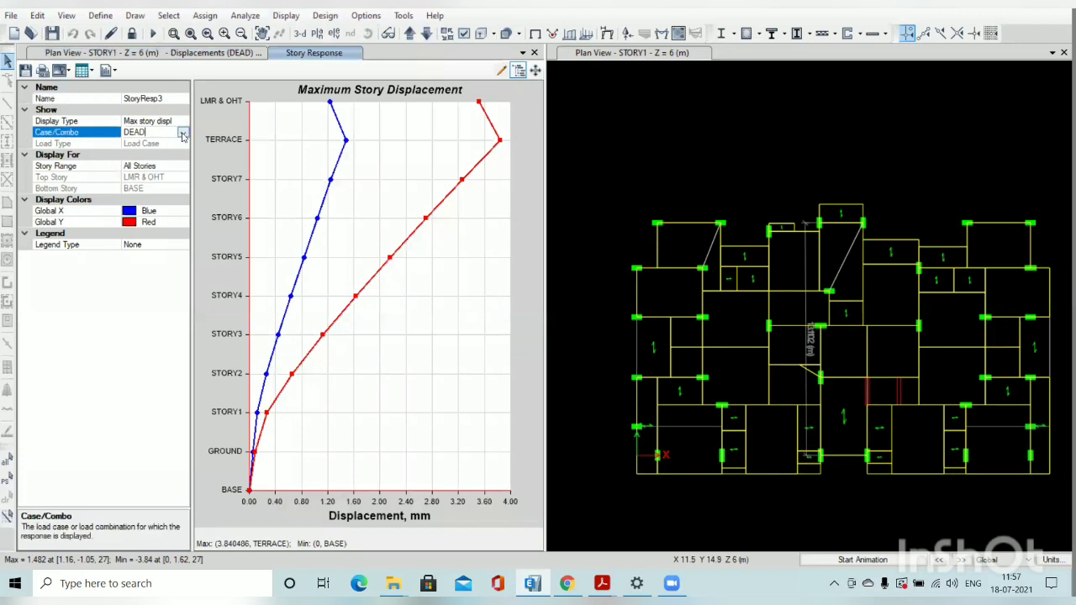
left_click(182, 133)
scroll(183, 238, "down", 3)
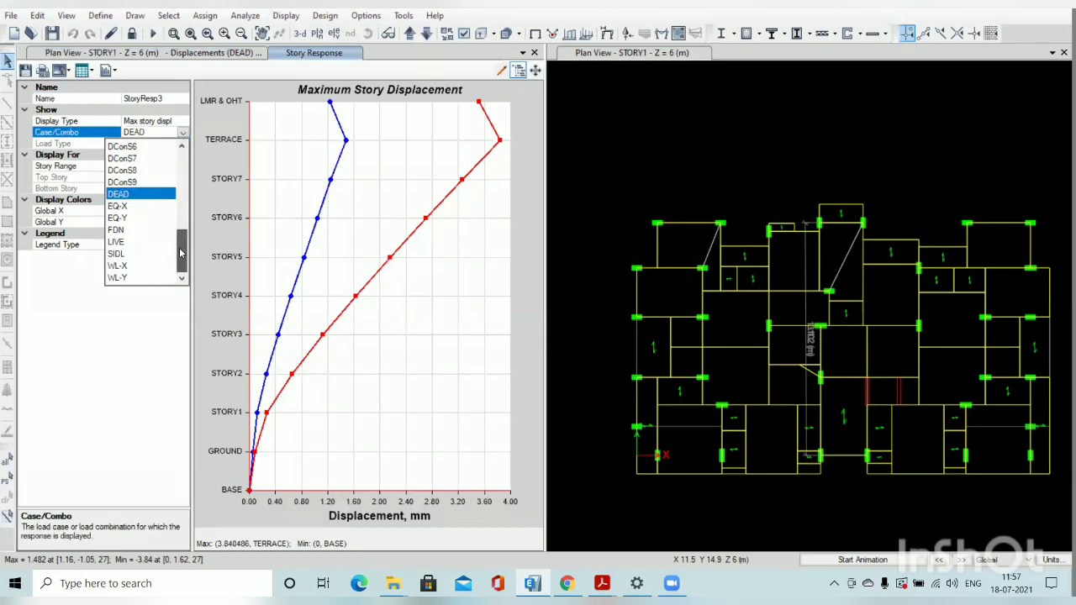
left_click(127, 280)
left_click(181, 132)
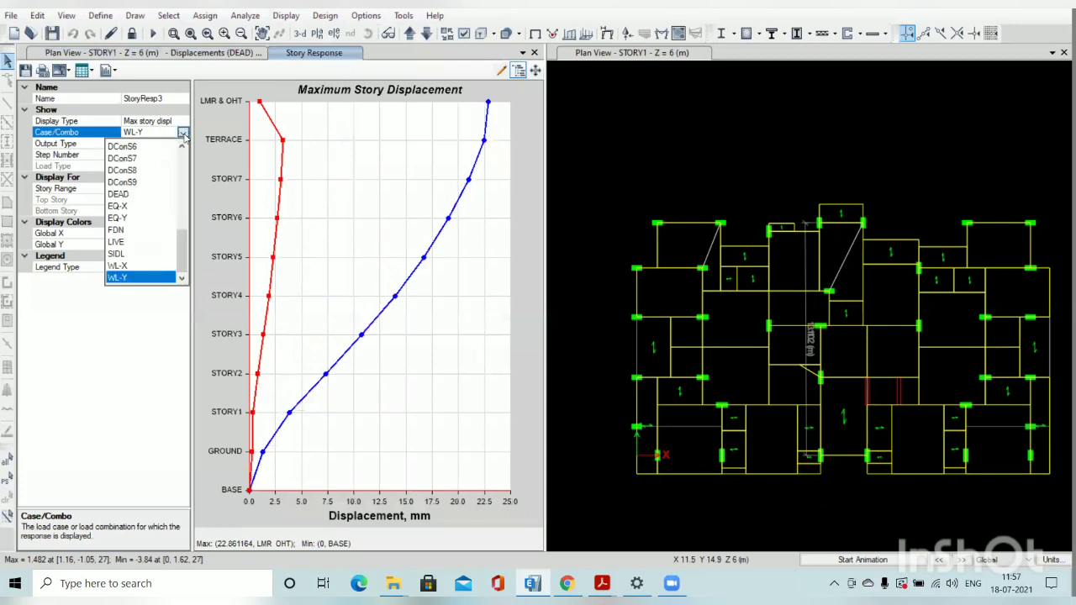